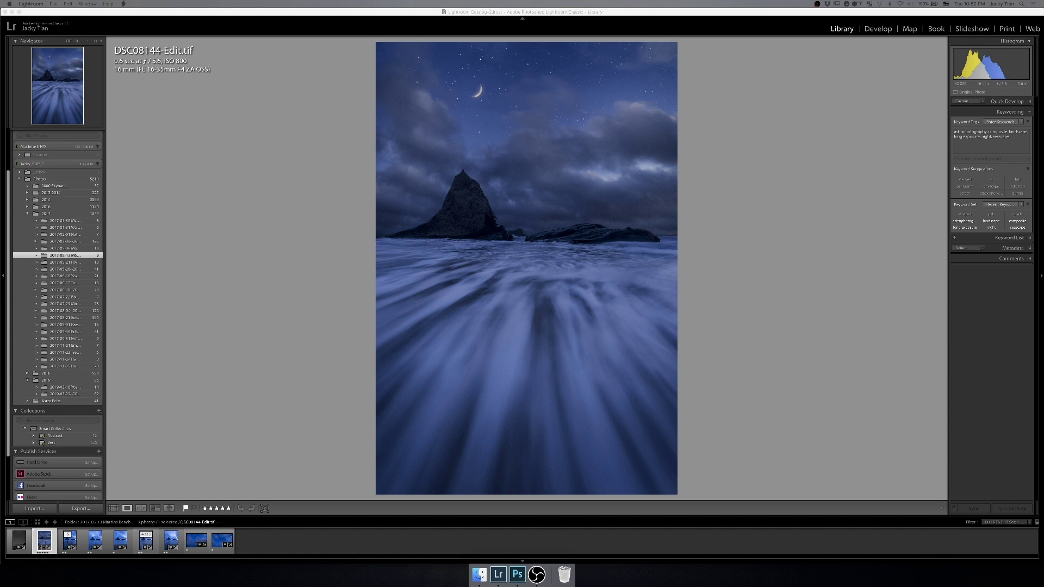
# Step: Return to the folder's photo grid and view the DSC08149.dng seascape enlarged
pyautogui.click(446, 261)
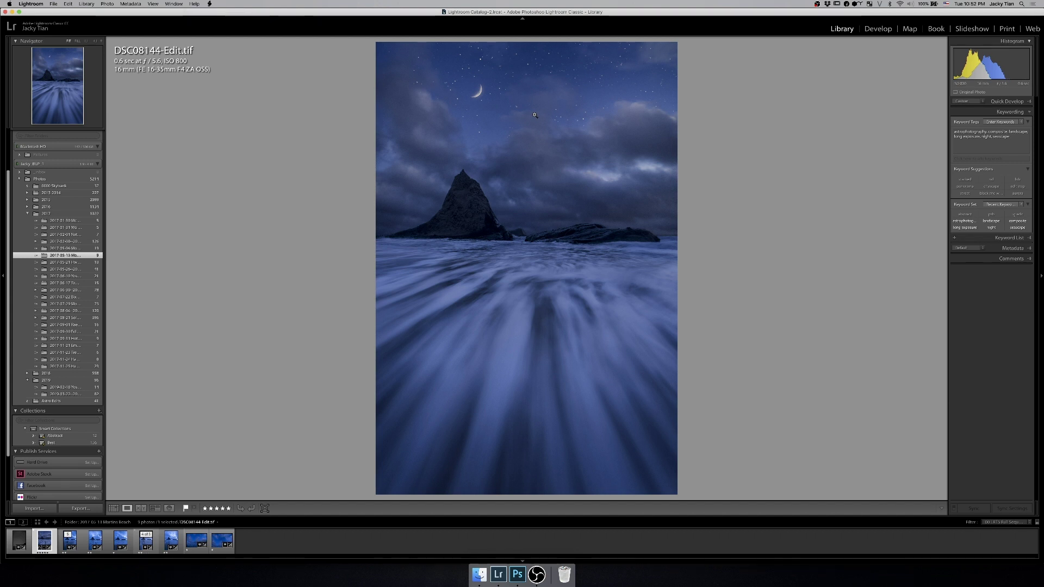
pyautogui.press('g')
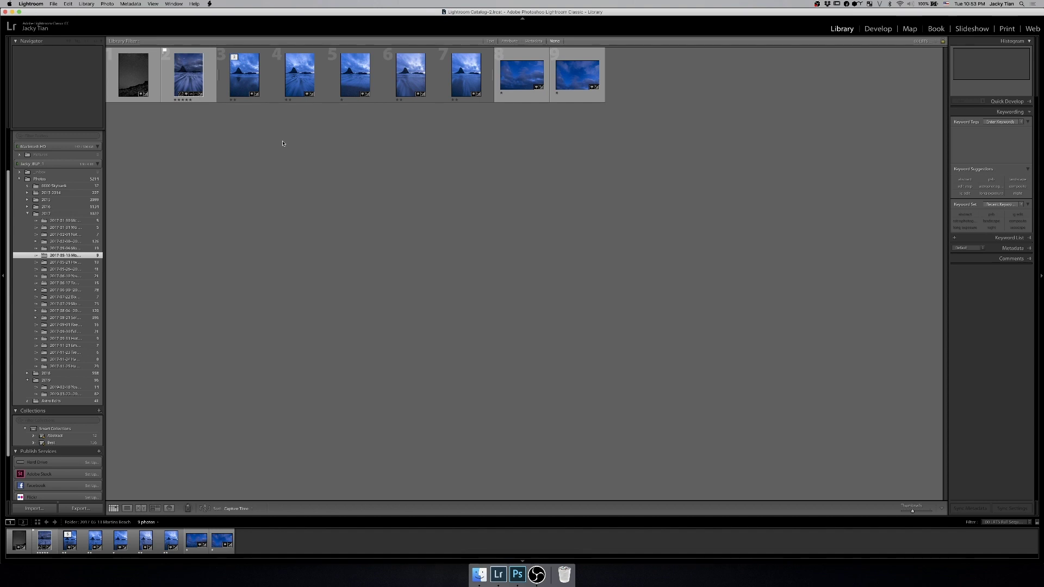
pyautogui.click(246, 82)
pyautogui.press('e')
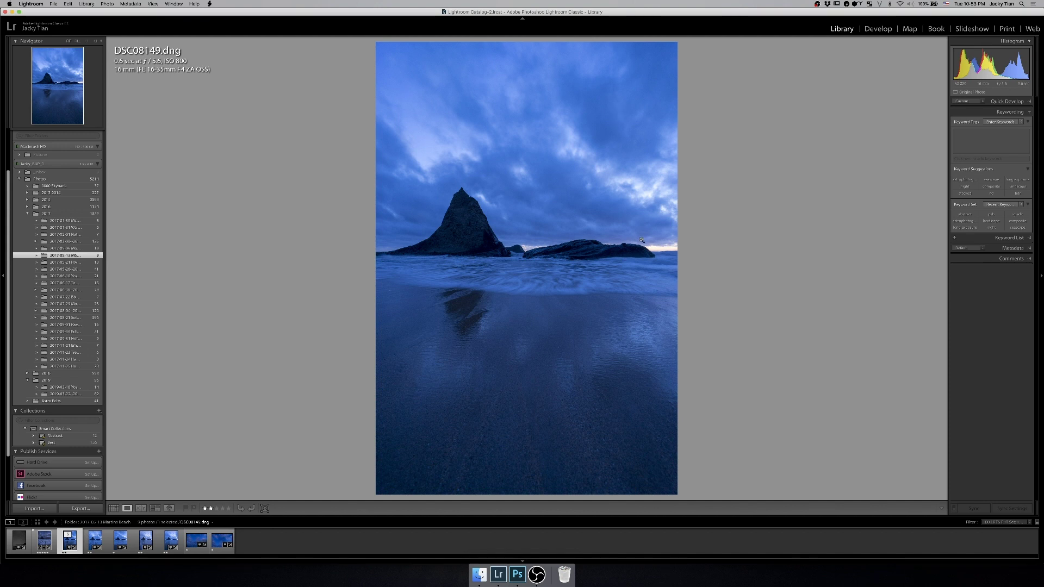
# Step: View DSC08144.dng, the shot with streaking water in the foreground, enlarged from the grid
pyautogui.press('g')
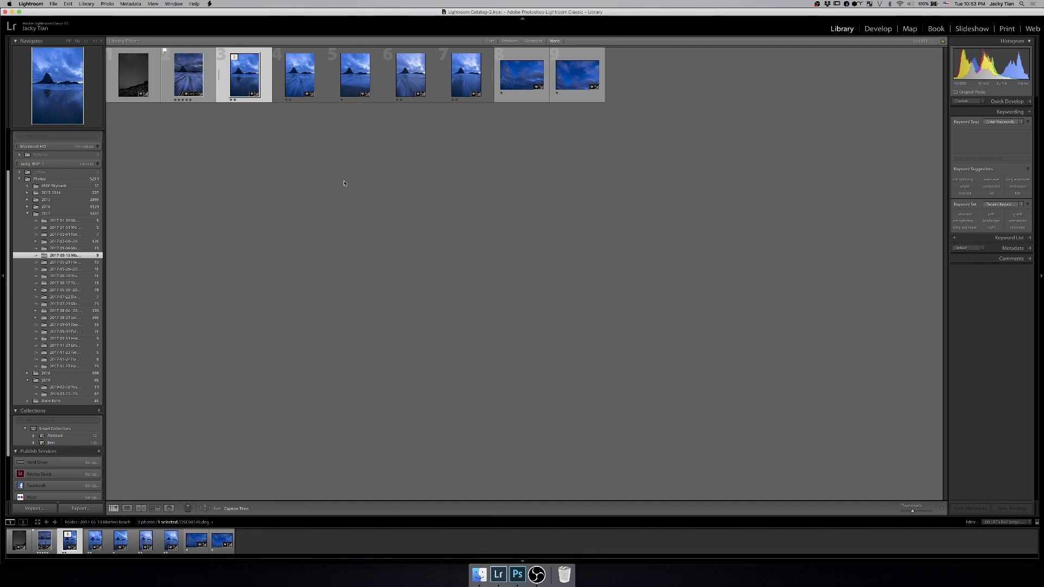
pyautogui.press('Right')
pyautogui.press('e')
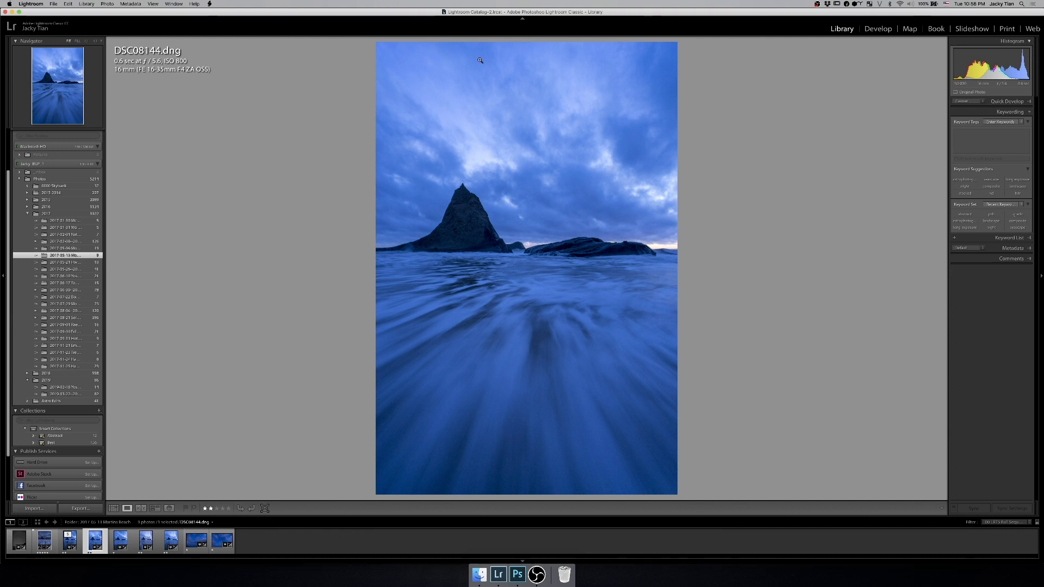
# Step: View the two horizontal cloudy sky photos, DSC08199.dng and DSC08200.dng, enlarged and compare them
pyautogui.press('g')
pyautogui.click(525, 81)
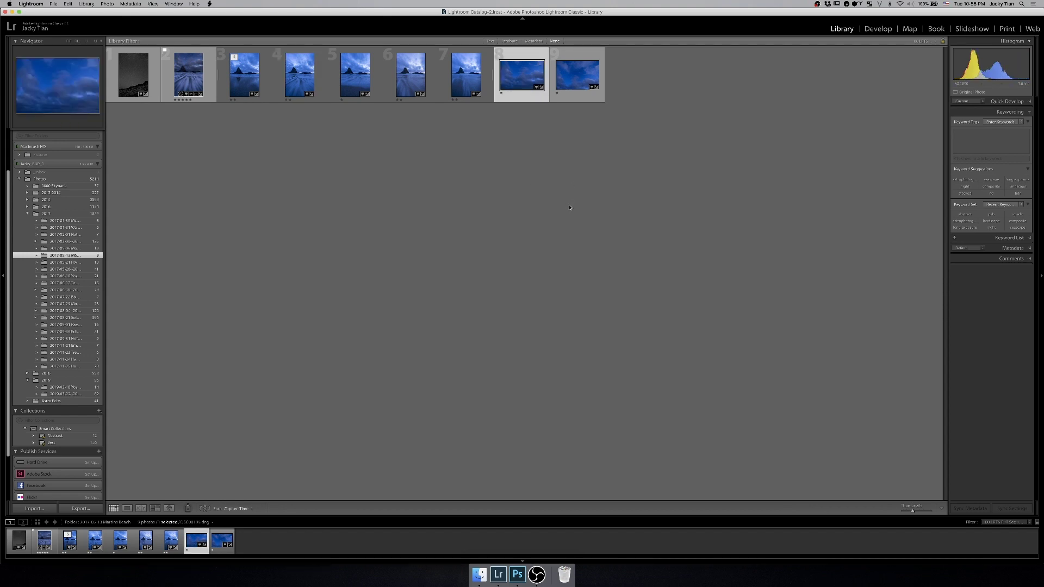
pyautogui.press('e')
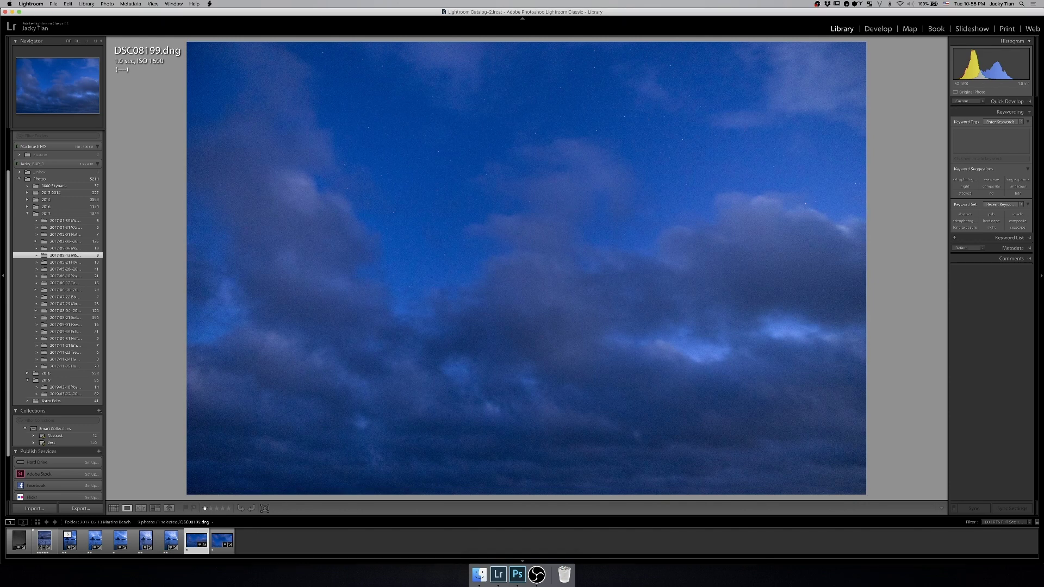
pyautogui.press('Right')
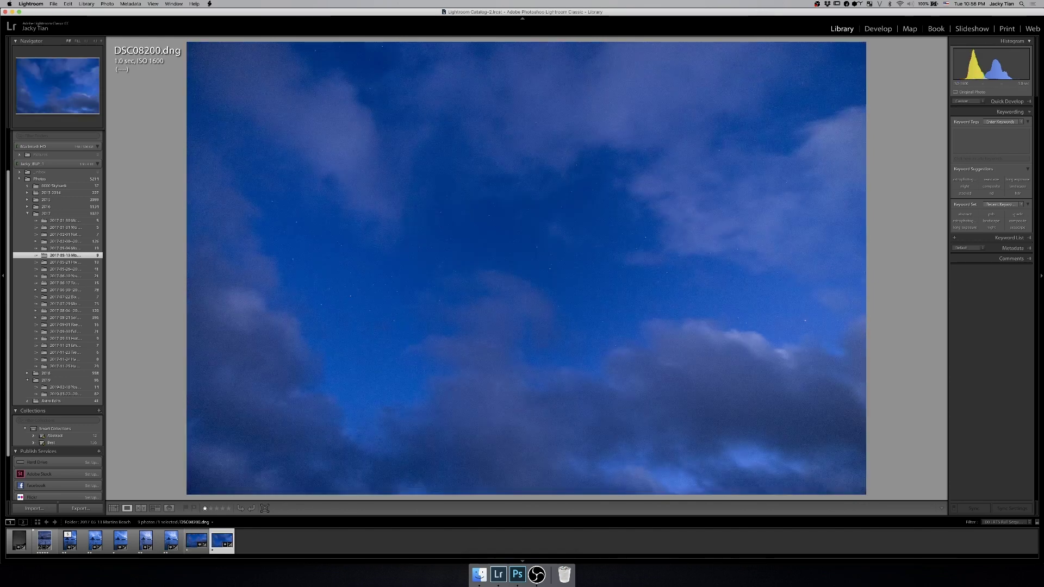
pyautogui.press('Left')
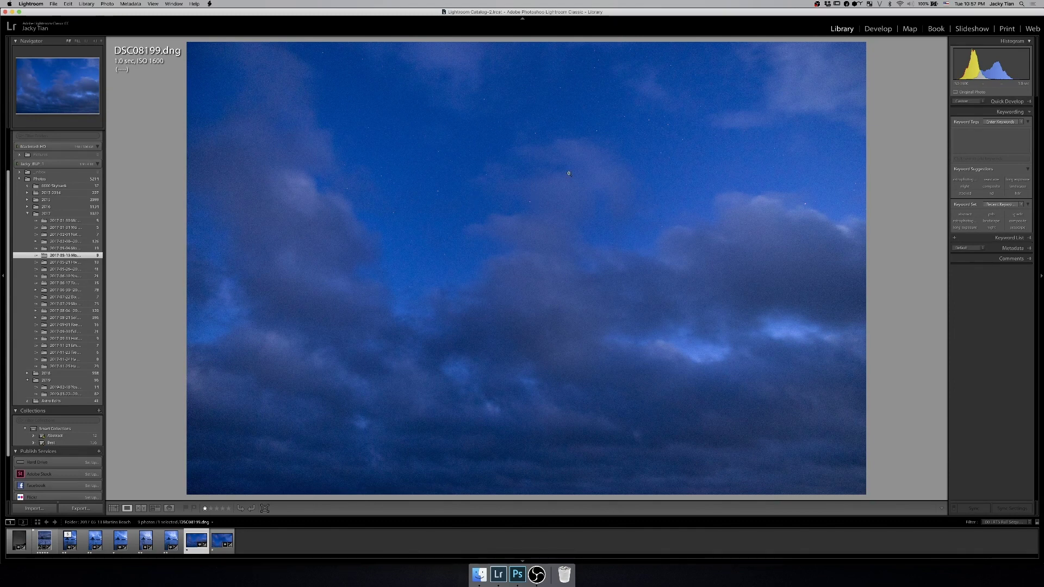
# Step: View the starry sky photo DSC07076.dng enlarged and return to the photo grid
pyautogui.press('g')
pyautogui.click(481, 250)
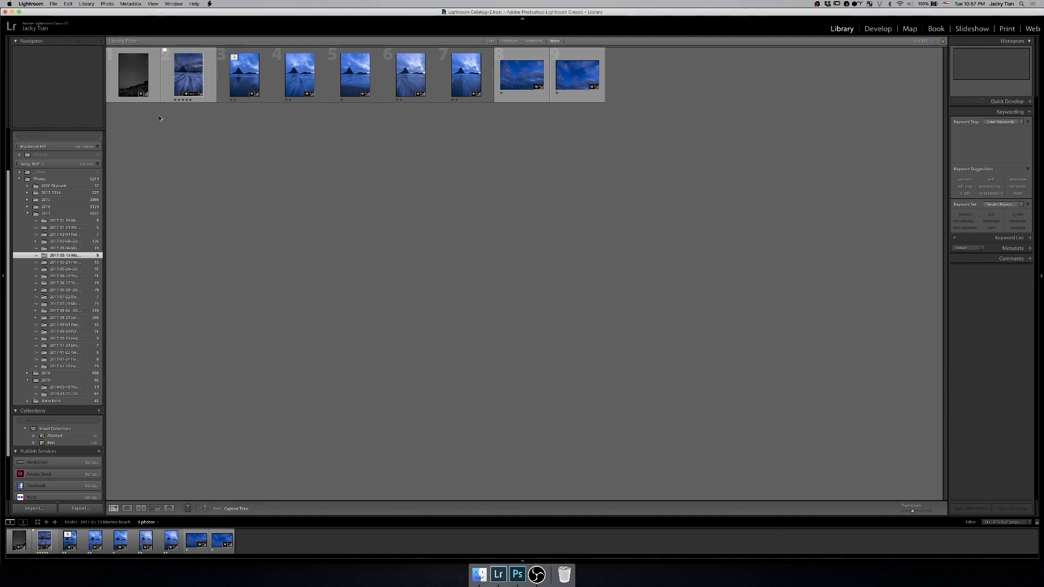
pyautogui.press('e')
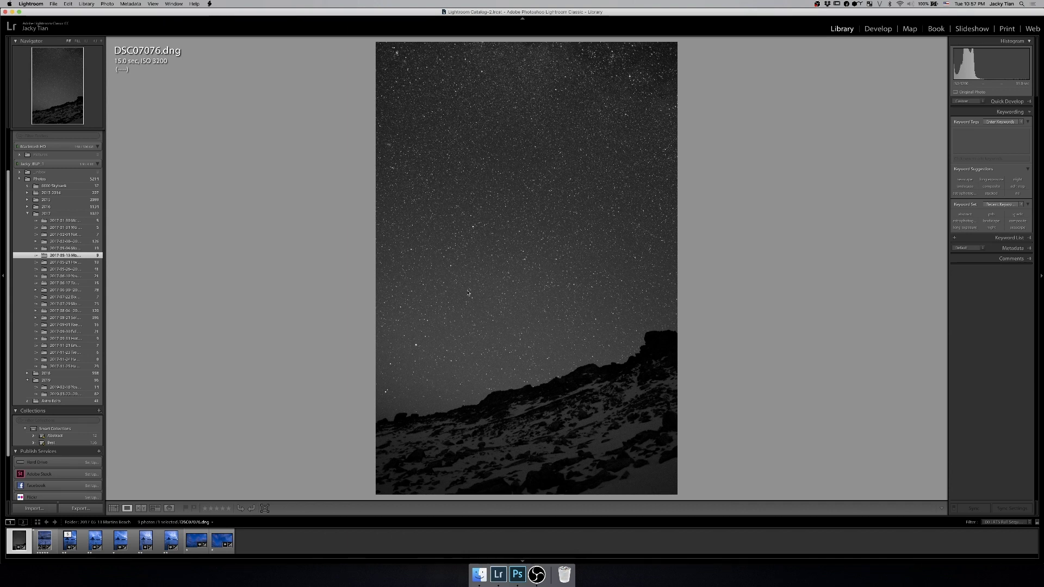
pyautogui.press('g')
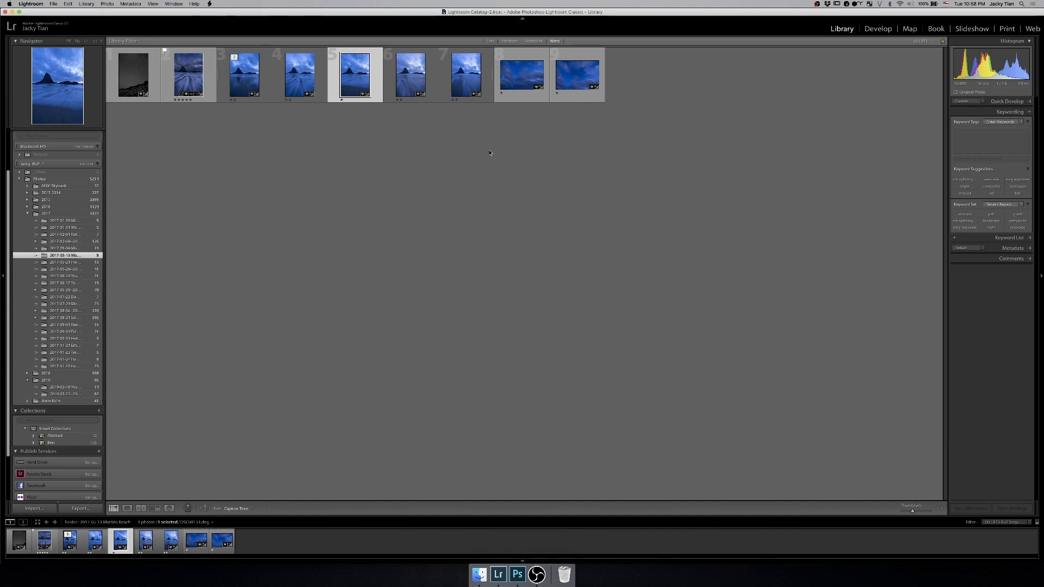
# Step: Switch to Photoshop, make the DSC08149 layer visible above DSC08144 and select it
pyautogui.click(521, 578)
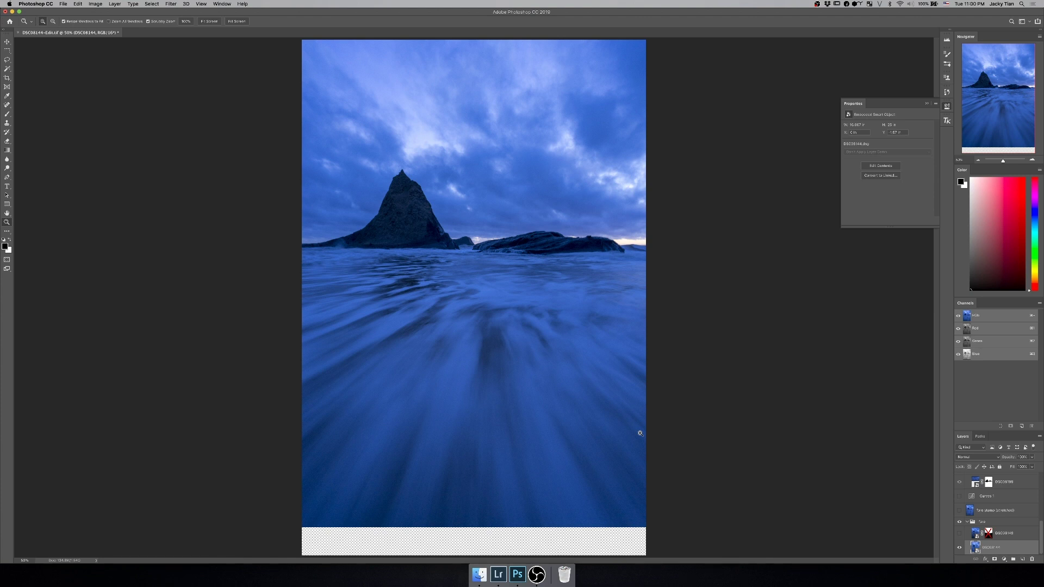
pyautogui.click(960, 536)
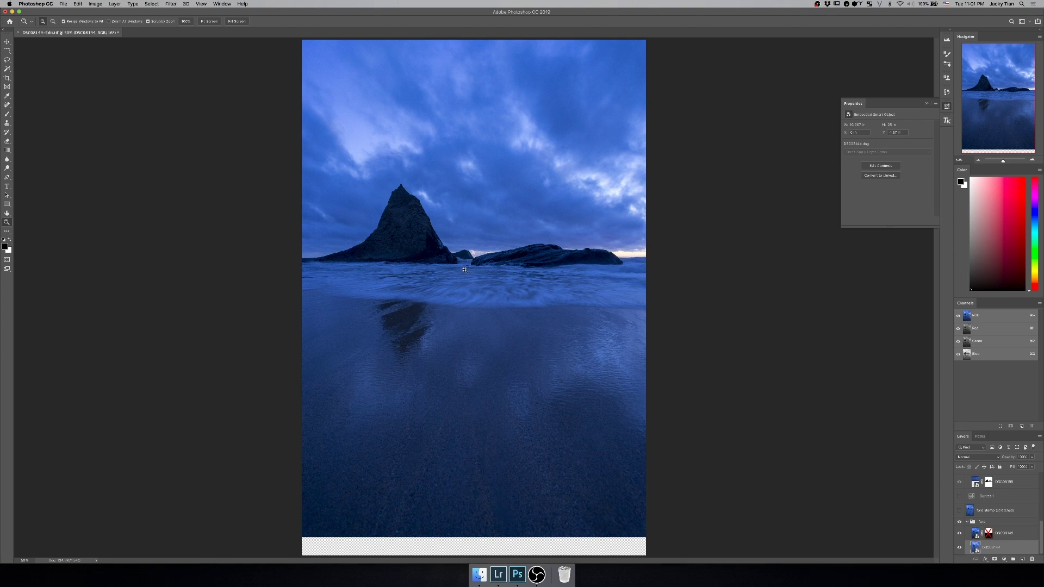
pyautogui.click(1021, 535)
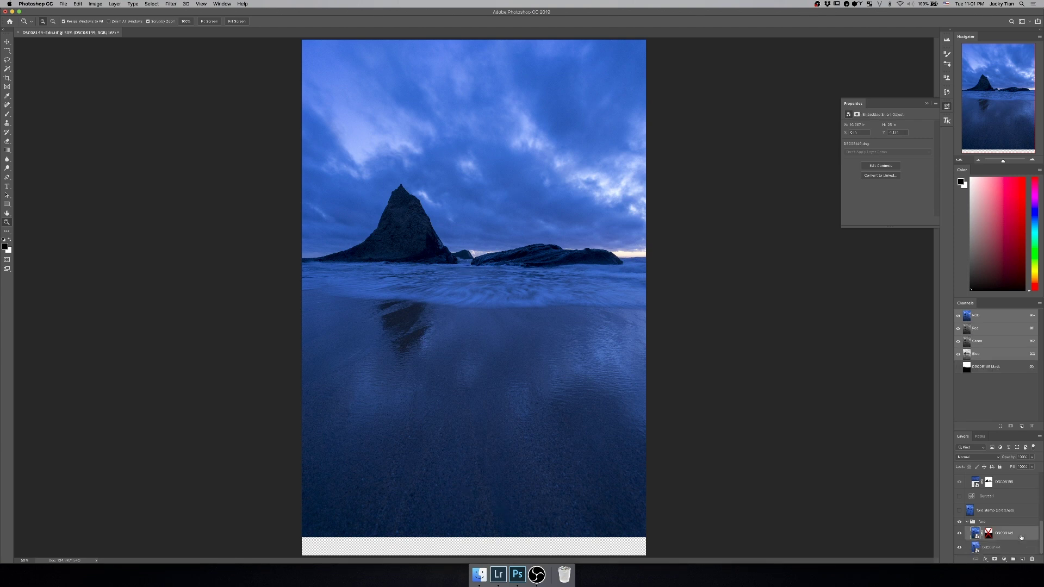
# Step: Temporarily lower the DSC08149 layer's opacity to compare its alignment with DSC08144, and restore full opacity
pyautogui.click(1031, 460)
pyautogui.moveTo(1027, 467); pyautogui.dragTo(1018, 467)
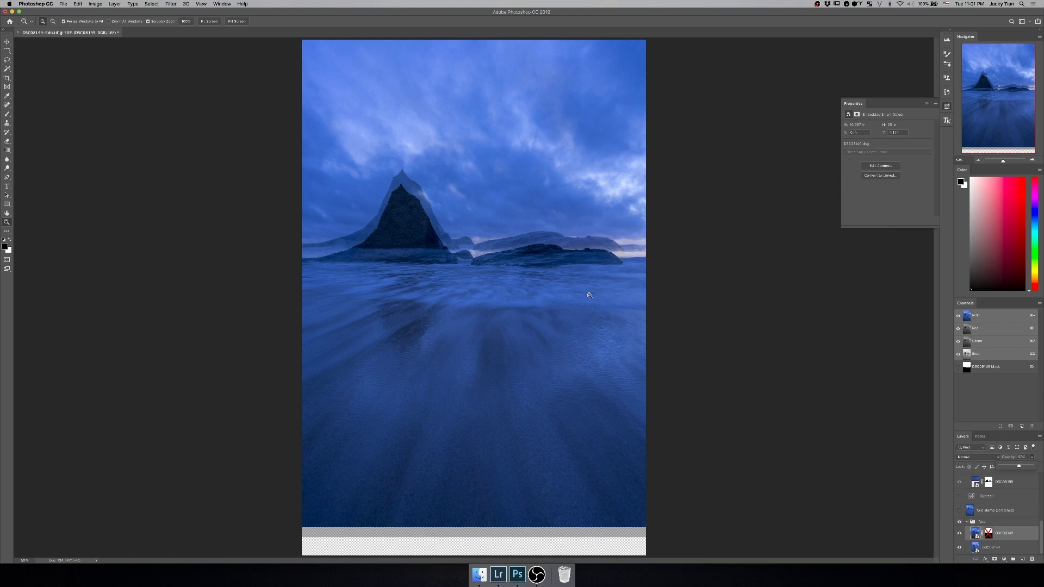
pyautogui.click(1004, 473)
pyautogui.click(1032, 459)
pyautogui.moveTo(1022, 466); pyautogui.dragTo(1040, 466)
pyautogui.click(1040, 456)
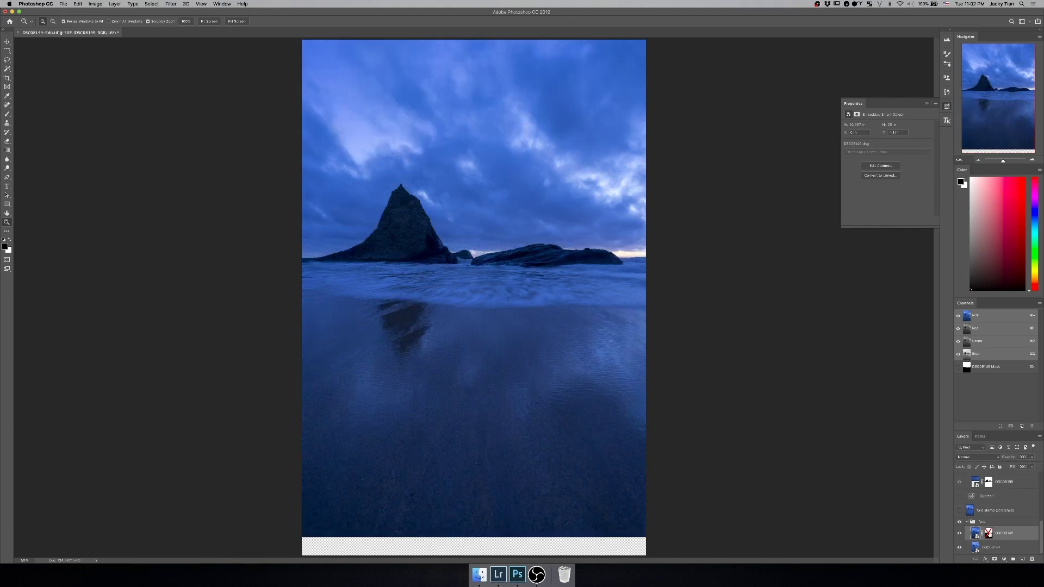
# Step: Enable the DSC08149 layer's mask, inspect the mask on its own and return to the image
pyautogui.keyDown('shift'); pyautogui.click(989, 533); pyautogui.keyUp('shift')
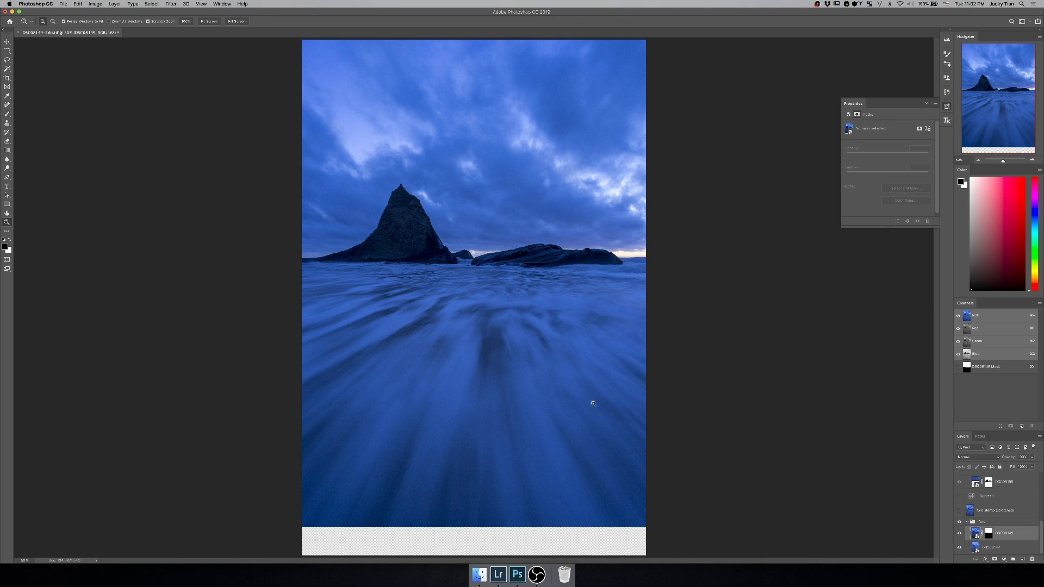
pyautogui.press('alt')
pyautogui.keyDown('alt'); pyautogui.click(989, 533); pyautogui.keyUp('alt')
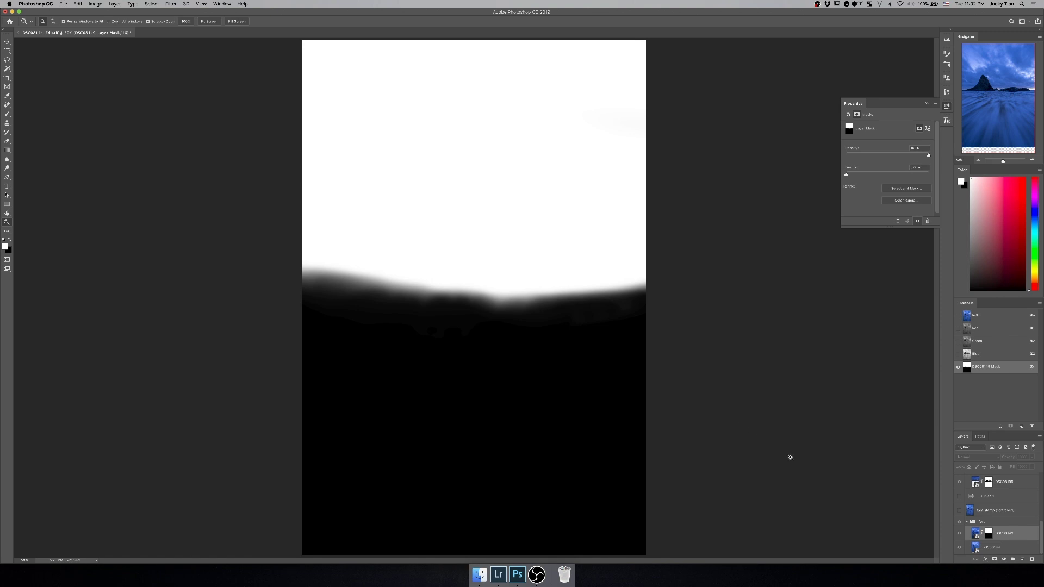
pyautogui.click(977, 534)
# Step: Examine the blended water below the tall rock up close, comparing it with the DSC08149 mask off and on
pyautogui.click(368, 295)
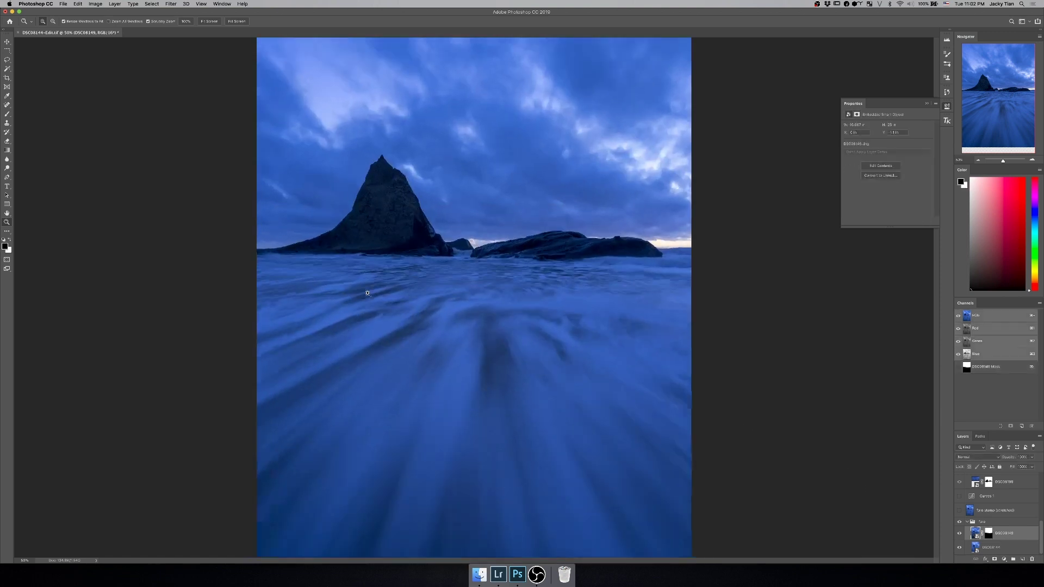
pyautogui.click(353, 287)
pyautogui.click(339, 279)
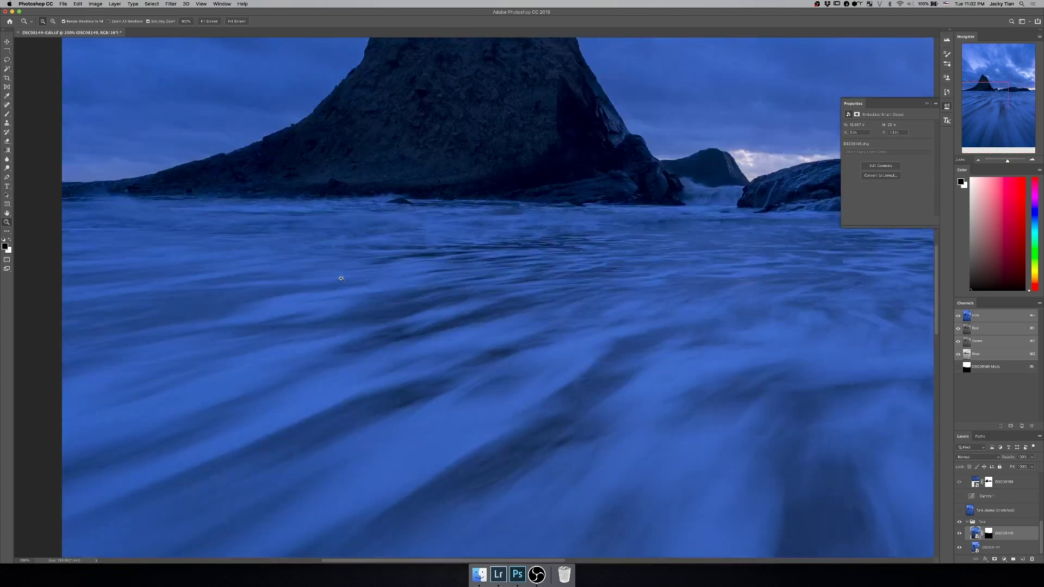
pyautogui.click(339, 278)
pyautogui.press('h')
pyautogui.hscroll(-5, 349, 273)
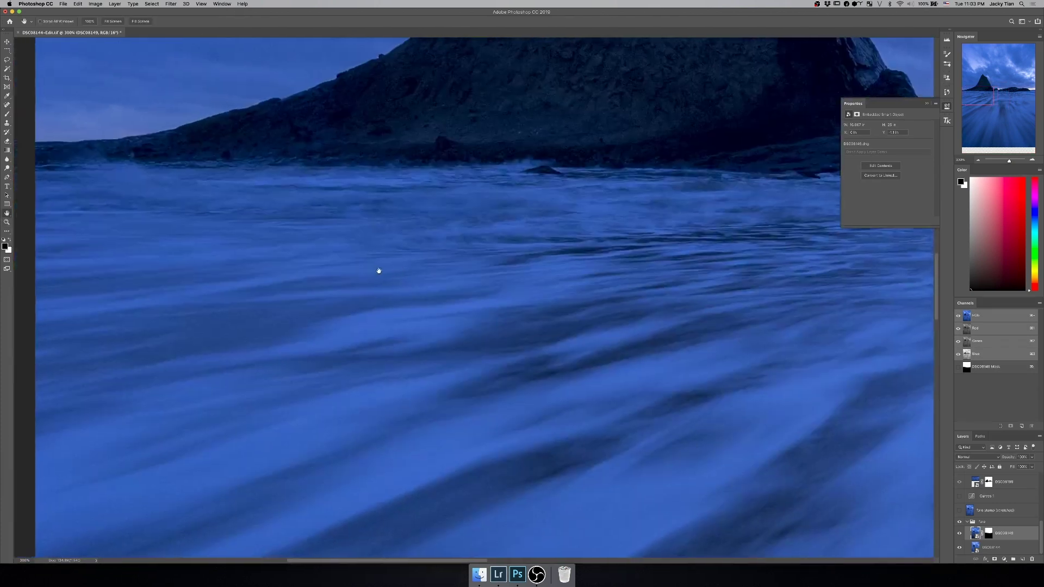
pyautogui.moveTo(356, 262); pyautogui.dragTo(474, 266)
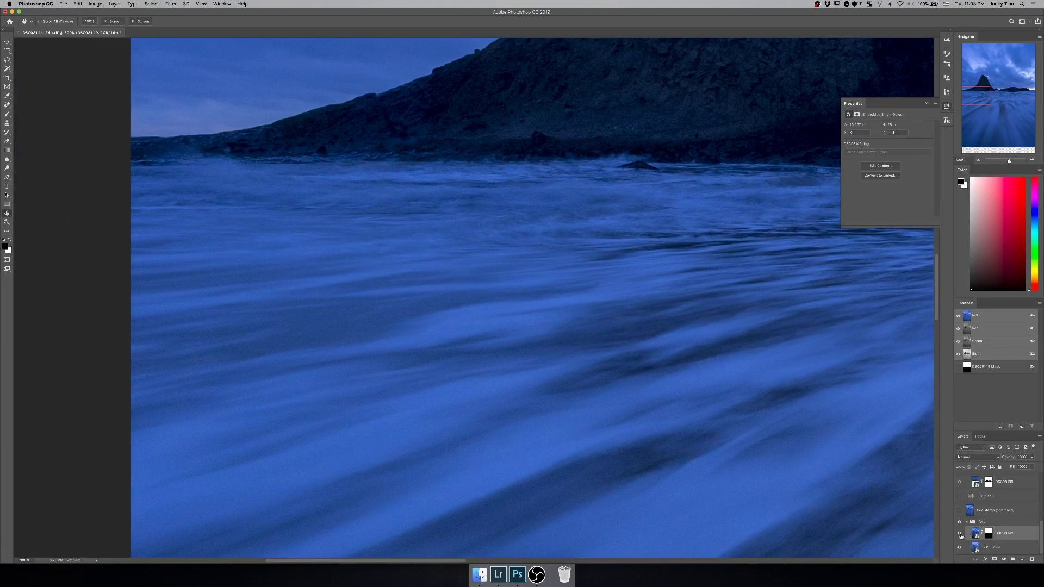
pyautogui.click(989, 534)
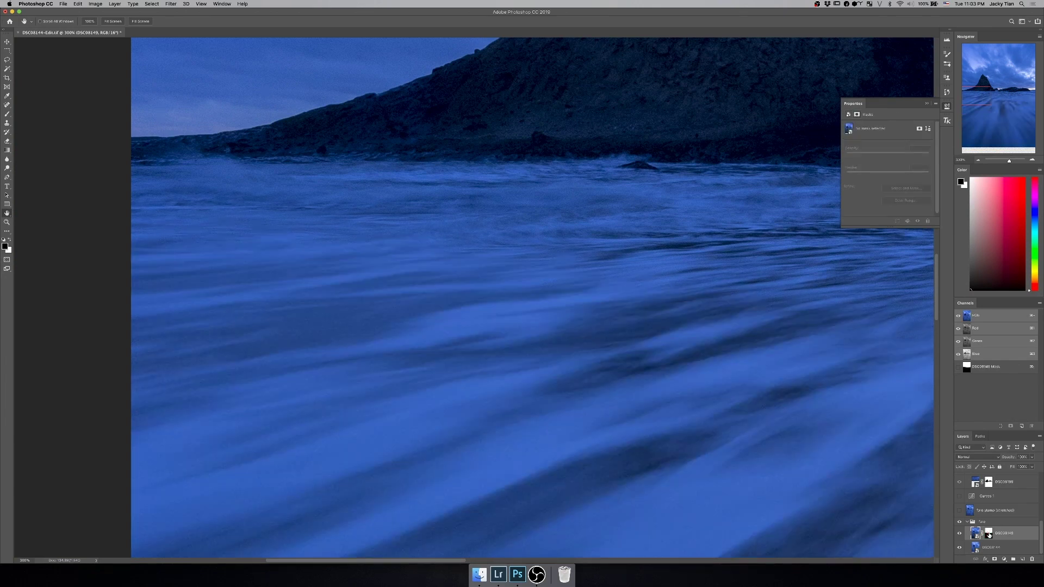
pyautogui.keyDown('shift'); pyautogui.click(989, 534); pyautogui.keyUp('shift')
pyautogui.keyDown('shift'); pyautogui.click(988, 534); pyautogui.keyUp('shift')
pyautogui.keyDown('shift'); pyautogui.click(988, 537); pyautogui.keyUp('shift')
pyautogui.keyDown('shift'); pyautogui.click(988, 536); pyautogui.keyUp('shift')
# Step: Inspect the wave blend near the gap between the rocks by toggling the DSC08149 mask off and on
pyautogui.moveTo(771, 327); pyautogui.dragTo(401, 281)
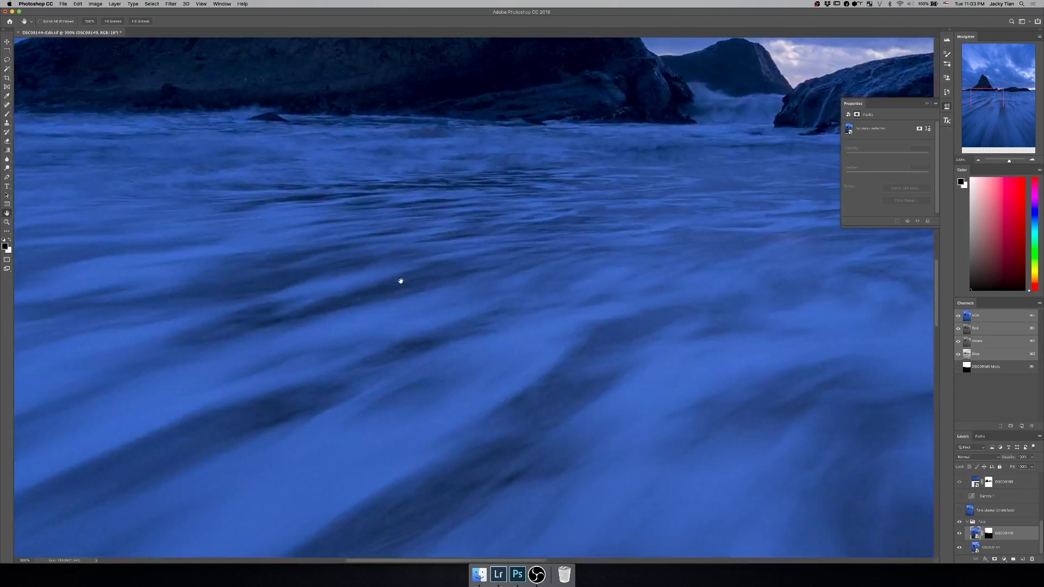
pyautogui.keyDown('shift'); pyautogui.click(989, 534); pyautogui.keyUp('shift')
pyautogui.keyDown('shift'); pyautogui.click(989, 533); pyautogui.keyUp('shift')
pyautogui.keyDown('shift'); pyautogui.click(988, 534); pyautogui.keyUp('shift')
pyautogui.keyDown('shift'); pyautogui.click(989, 533); pyautogui.keyUp('shift')
pyautogui.keyDown('shift'); pyautogui.click(989, 534); pyautogui.keyUp('shift')
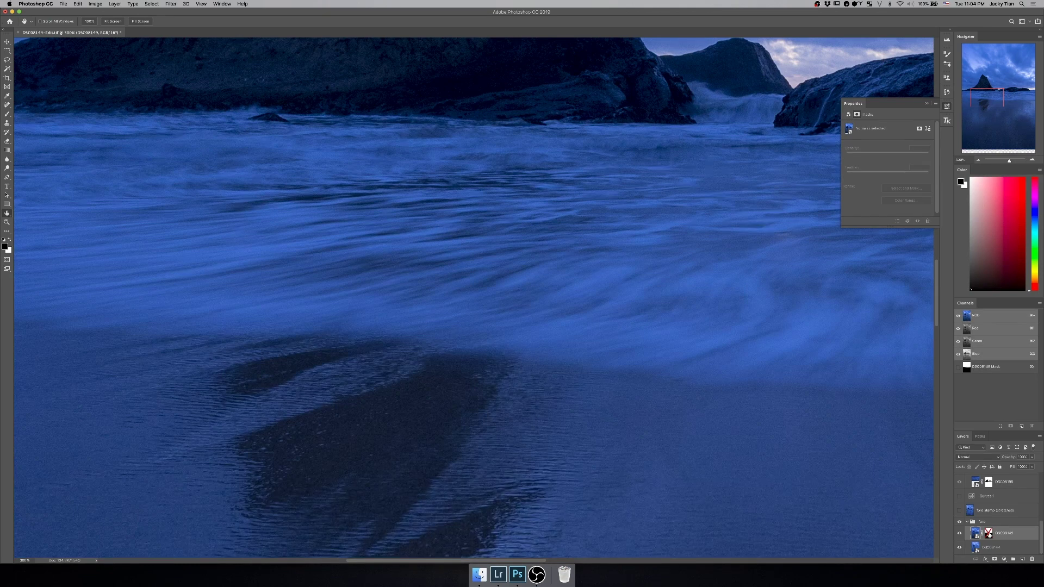
pyautogui.keyDown('shift'); pyautogui.click(988, 533); pyautogui.keyUp('shift')
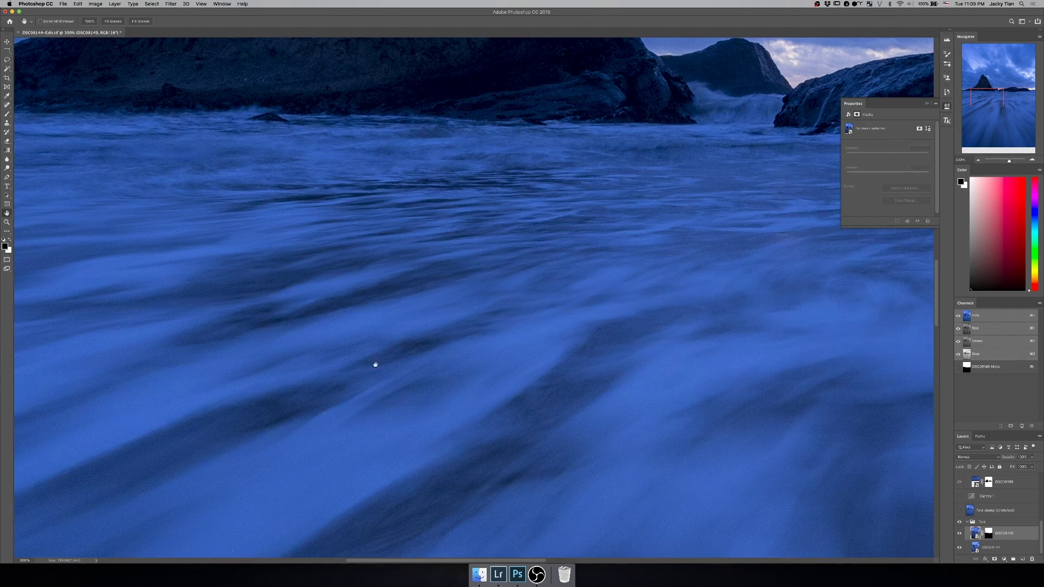
pyautogui.keyDown('shift'); pyautogui.click(989, 535); pyautogui.keyUp('shift')
pyautogui.keyDown('shift'); pyautogui.click(988, 534); pyautogui.keyUp('shift')
pyautogui.keyDown('shift'); pyautogui.click(988, 536); pyautogui.keyUp('shift')
pyautogui.keyDown('shift'); pyautogui.click(989, 536); pyautogui.keyUp('shift')
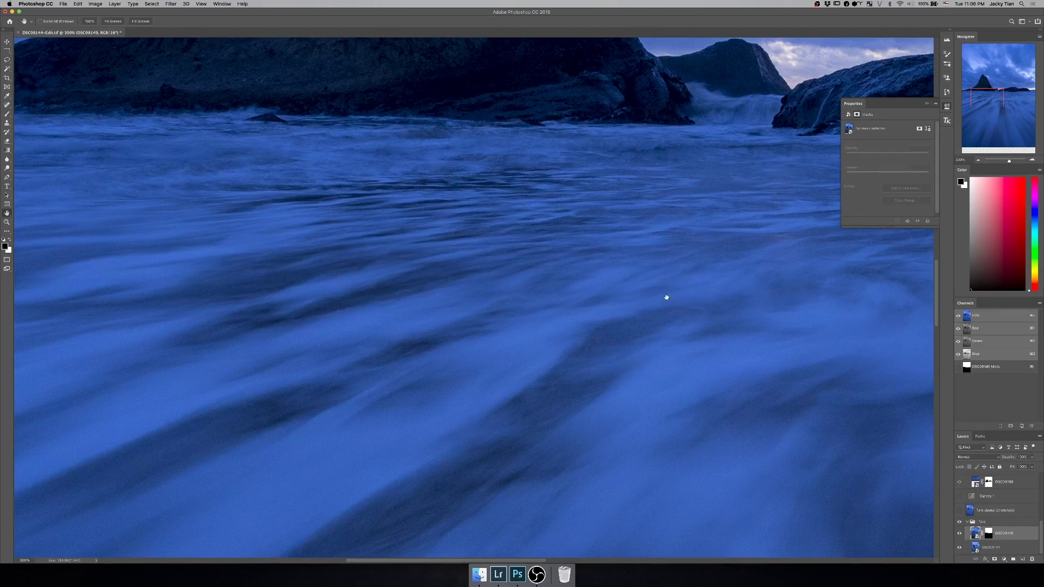
# Step: Compare the water below the low rock with the DSC08149 mask disabled and enabled
pyautogui.moveTo(666, 296); pyautogui.dragTo(427, 294)
pyautogui.moveTo(777, 291); pyautogui.dragTo(579, 289)
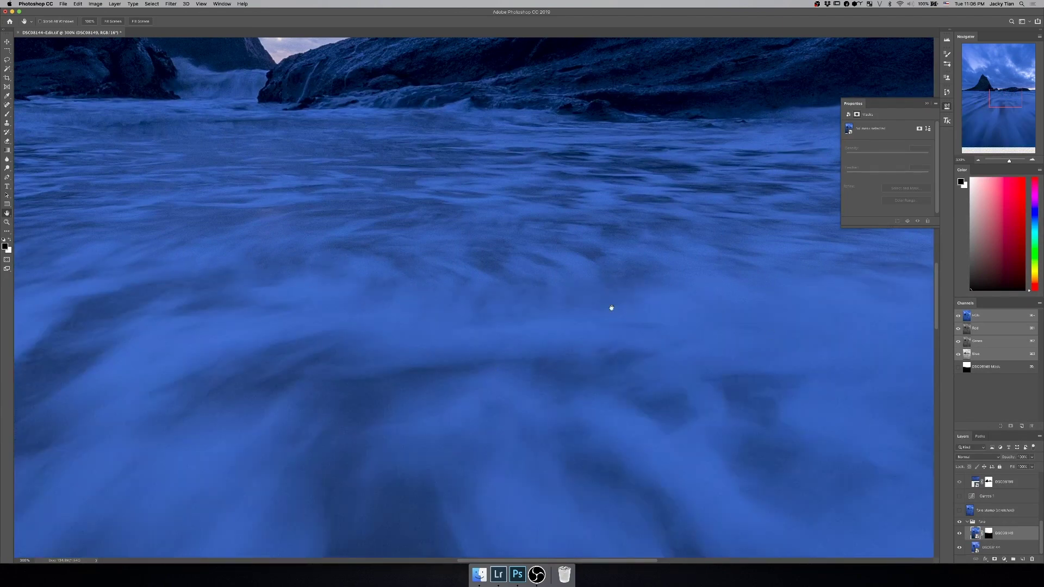
pyautogui.keyDown('shift'); pyautogui.click(987, 533); pyautogui.keyUp('shift')
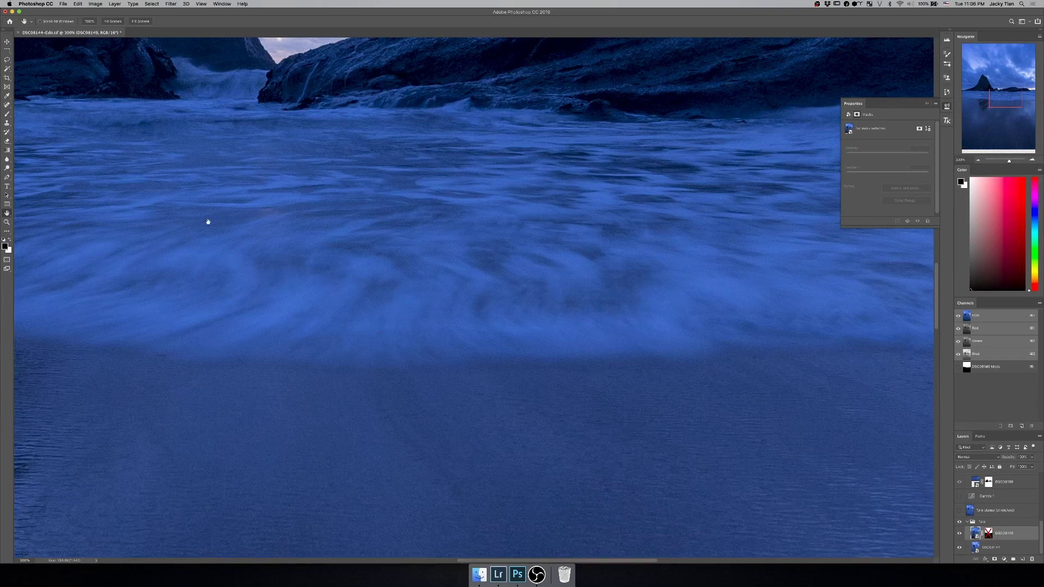
pyautogui.keyDown('shift'); pyautogui.click(988, 533); pyautogui.keyUp('shift')
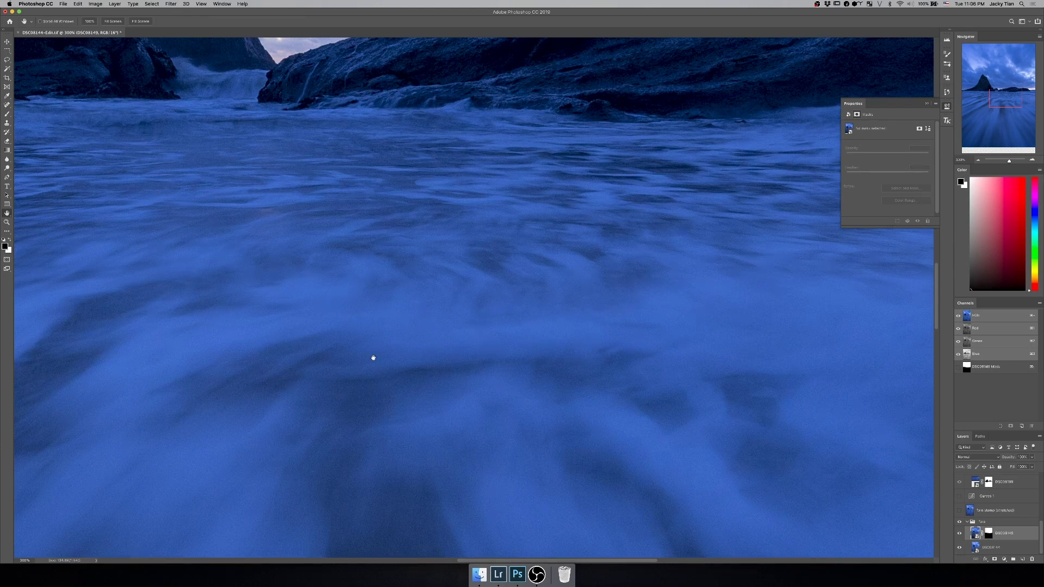
pyautogui.keyDown('shift'); pyautogui.click(990, 534); pyautogui.keyUp('shift')
pyautogui.keyDown('shift'); pyautogui.click(990, 533); pyautogui.keyUp('shift')
# Step: Check the water blend at the photo's right edge with the DSC08149 mask off and on
pyautogui.moveTo(741, 370); pyautogui.dragTo(476, 310)
pyautogui.scroll(-3, 732, 321)
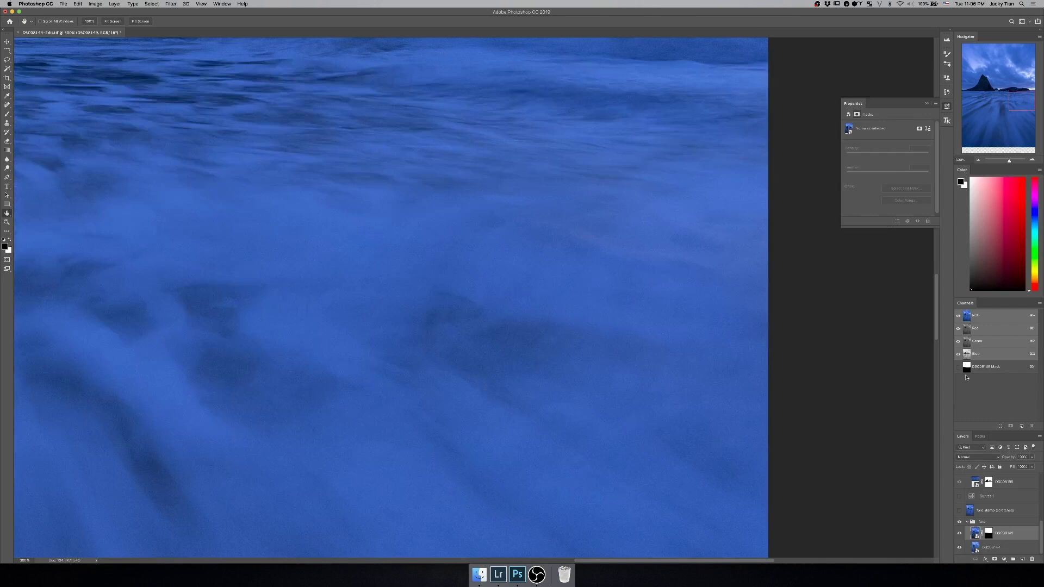
pyautogui.keyDown('shift'); pyautogui.click(988, 535); pyautogui.keyUp('shift')
pyautogui.keyDown('shift'); pyautogui.click(988, 535); pyautogui.keyUp('shift')
pyautogui.keyDown('shift'); pyautogui.click(988, 534); pyautogui.keyUp('shift')
pyautogui.keyDown('shift'); pyautogui.click(988, 534); pyautogui.keyUp('shift')
pyautogui.keyDown('shift'); pyautogui.click(990, 535); pyautogui.keyUp('shift')
pyautogui.keyDown('shift'); pyautogui.click(991, 535); pyautogui.keyUp('shift')
# Step: Return to the full image and hide the layer group containing DSC08149 and DSC08144
pyautogui.press('z')
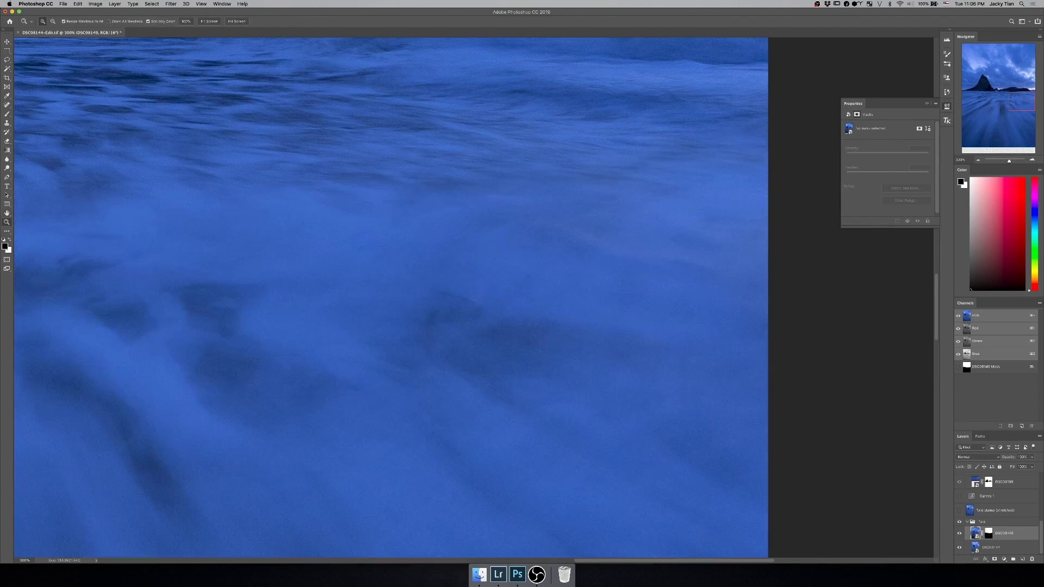
pyautogui.moveTo(433, 272); pyautogui.dragTo(213, 284)
pyautogui.press('super+minus')
pyautogui.press('super+minus')
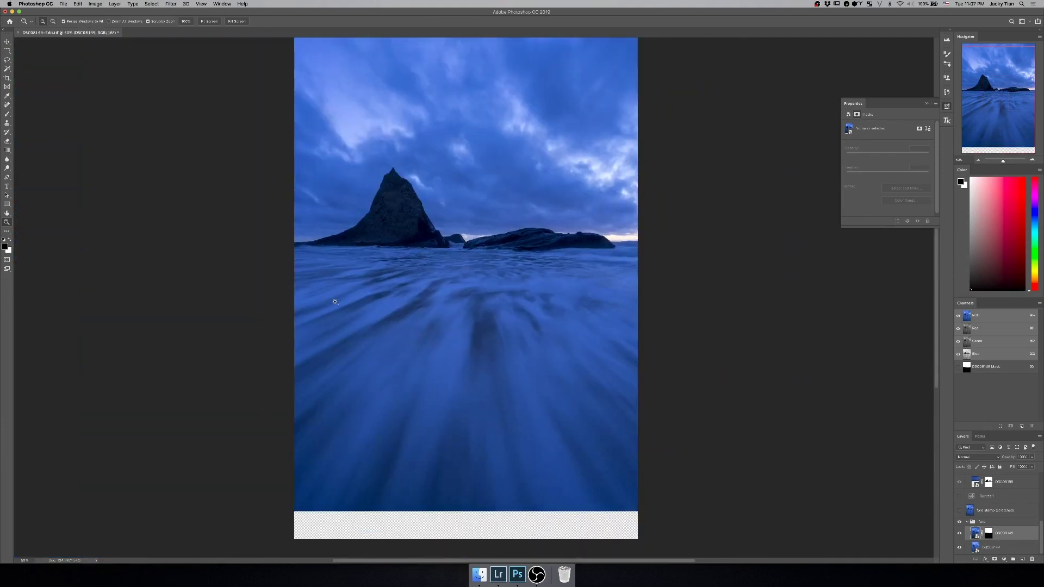
pyautogui.click(960, 522)
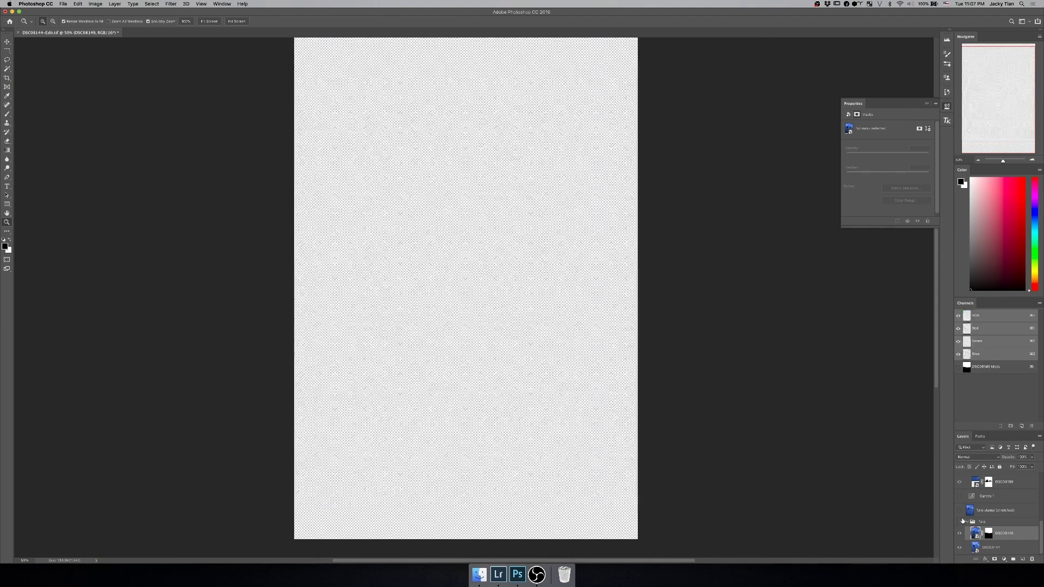
# Step: Show the stretched foreground layer and the group beneath it, toggling the stretched layer to compare the two versions
pyautogui.click(960, 511)
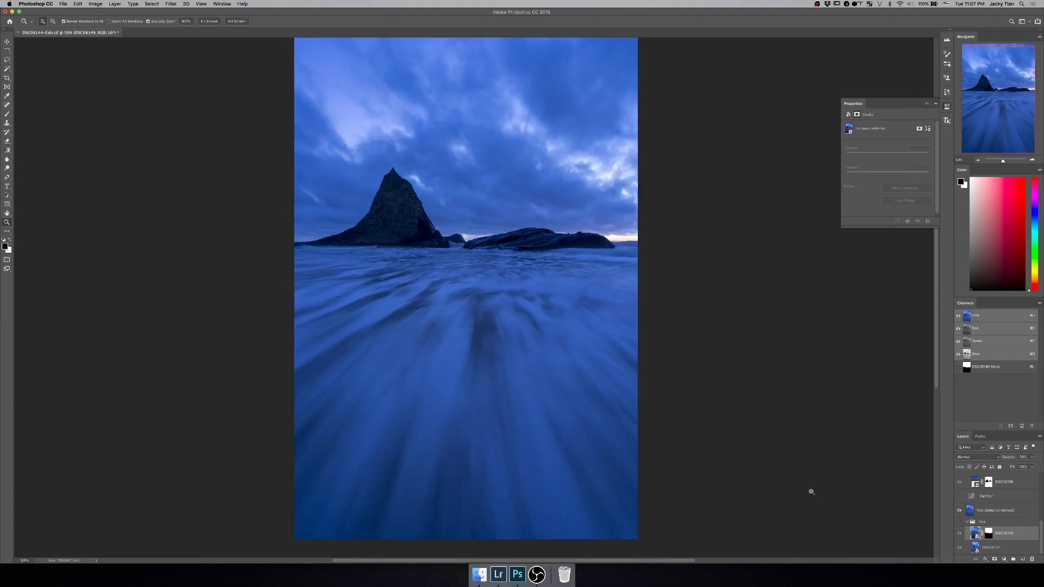
pyautogui.scroll(1, 984, 520)
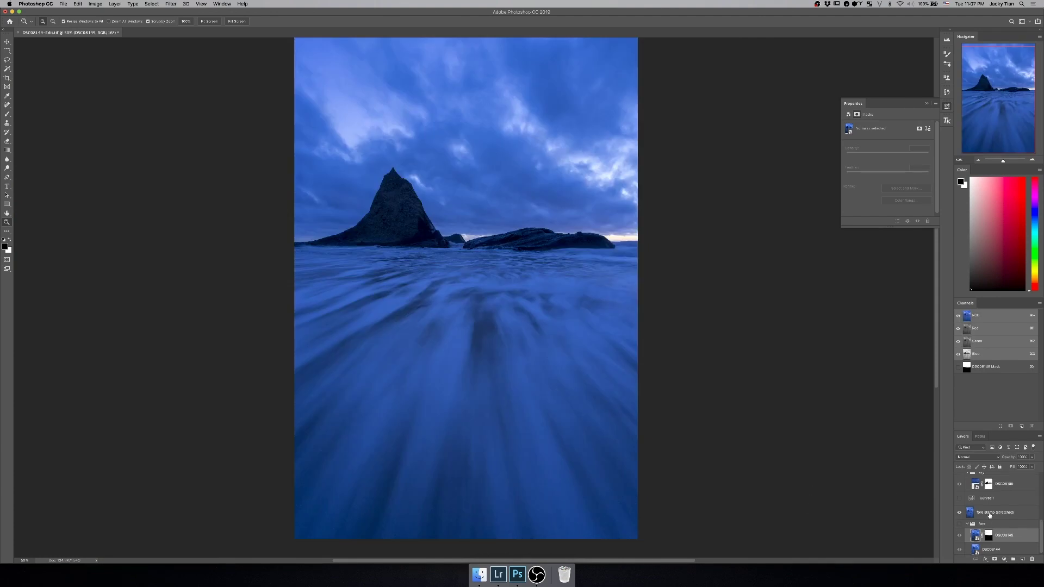
pyautogui.click(960, 524)
pyautogui.click(960, 513)
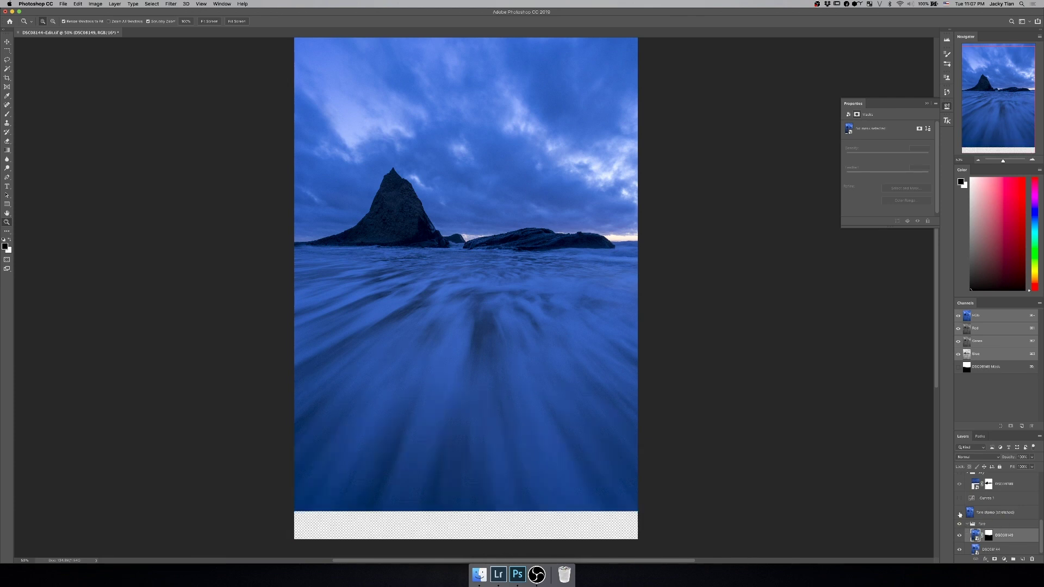
pyautogui.click(960, 513)
pyautogui.click(959, 512)
pyautogui.click(960, 513)
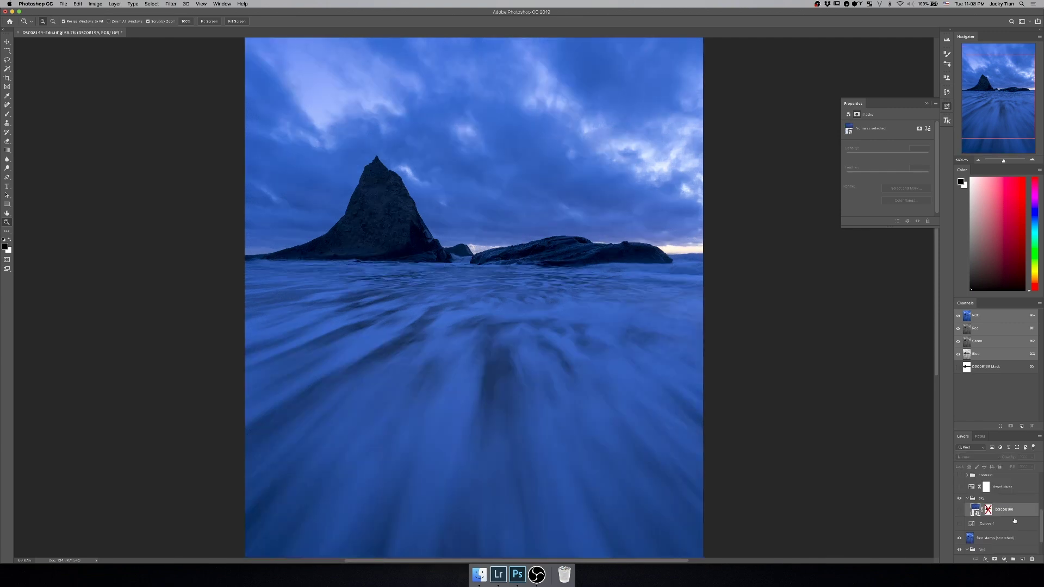
# Step: Show the DSC08199 sky layer over the seascape with its mask disabled and bring the whole sky into view
pyautogui.click(961, 510)
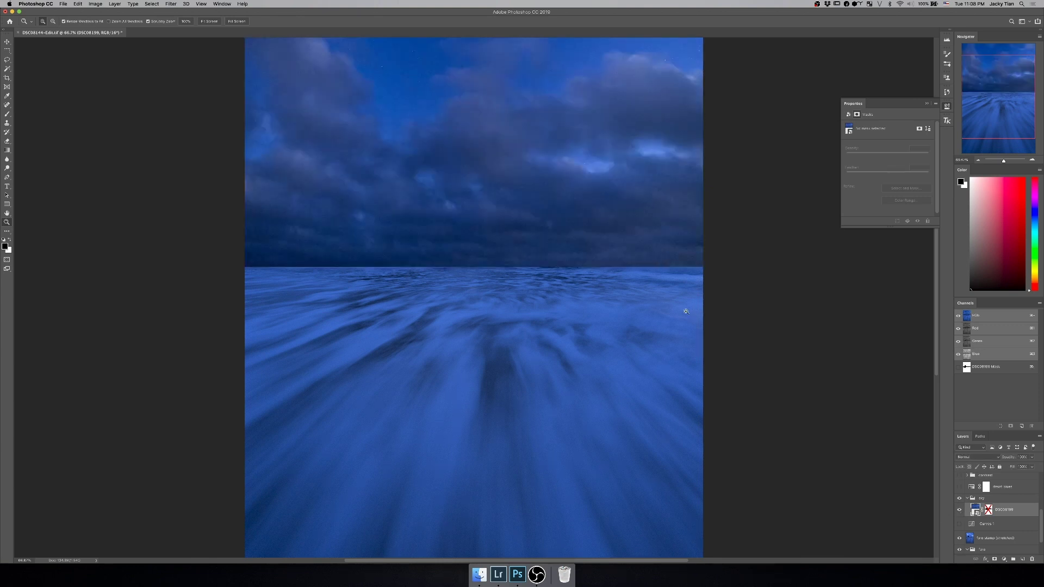
pyautogui.press('h')
pyautogui.moveTo(510, 253); pyautogui.dragTo(519, 317)
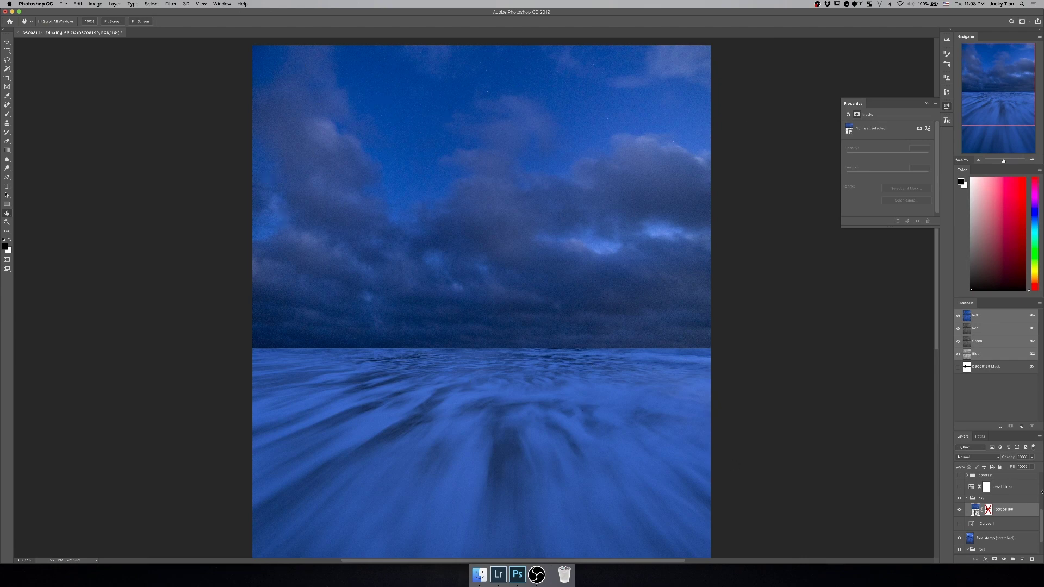
# Step: Try moving the DSC08199 sky image lower over the water with its mask still linked
pyautogui.click(975, 511)
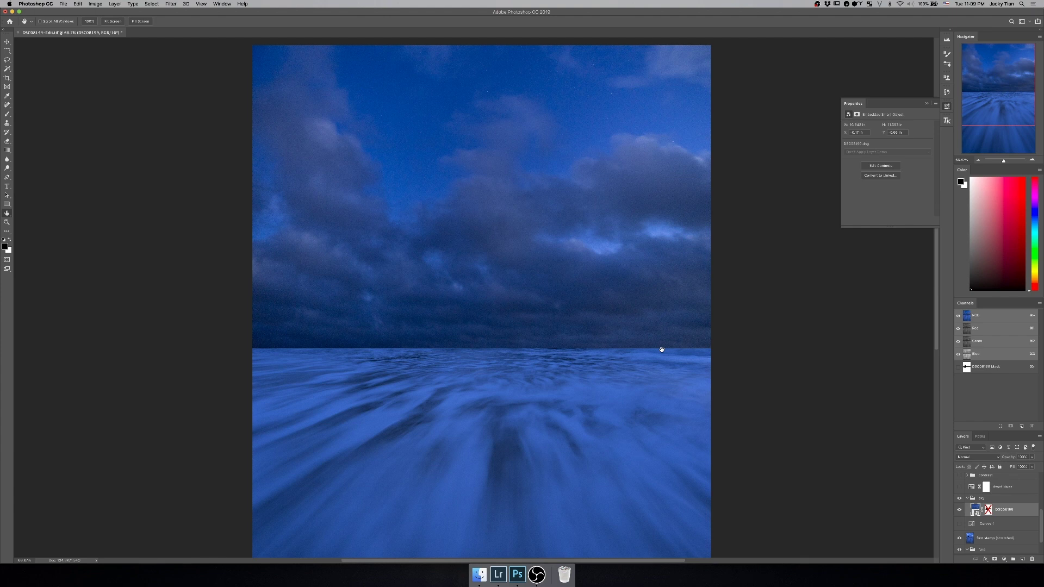
pyautogui.press('v')
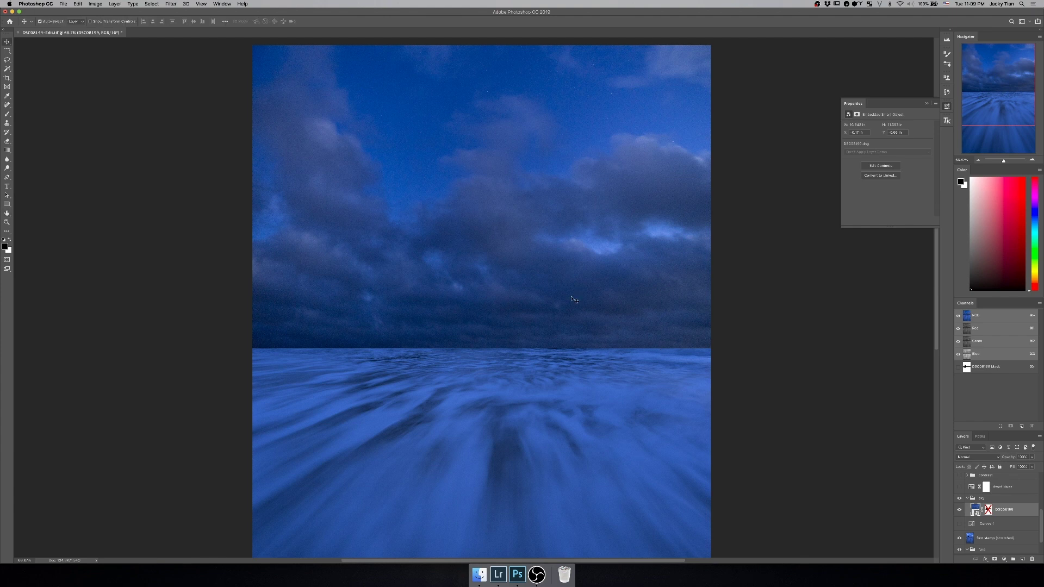
pyautogui.moveTo(527, 297); pyautogui.dragTo(525, 345)
pyautogui.moveTo(520, 357); pyautogui.dragTo(463, 353)
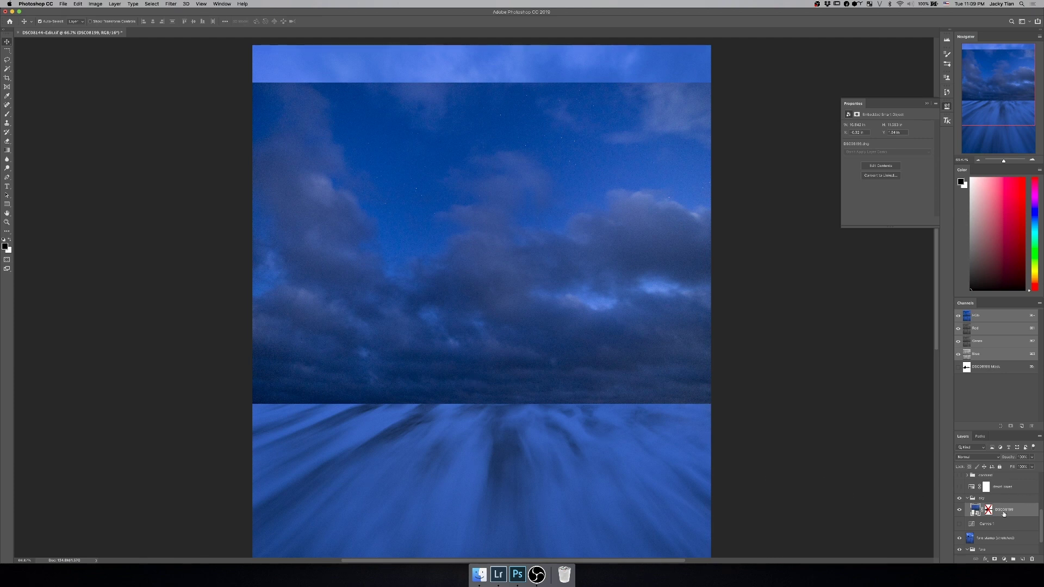
pyautogui.hotkey('ctrl', 'z')
# Step: Unlink the DSC08199 mask, move the sky image down independently of it, and enable the mask to demonstrate repositioning
pyautogui.click(983, 510)
pyautogui.moveTo(500, 263); pyautogui.dragTo(442, 277)
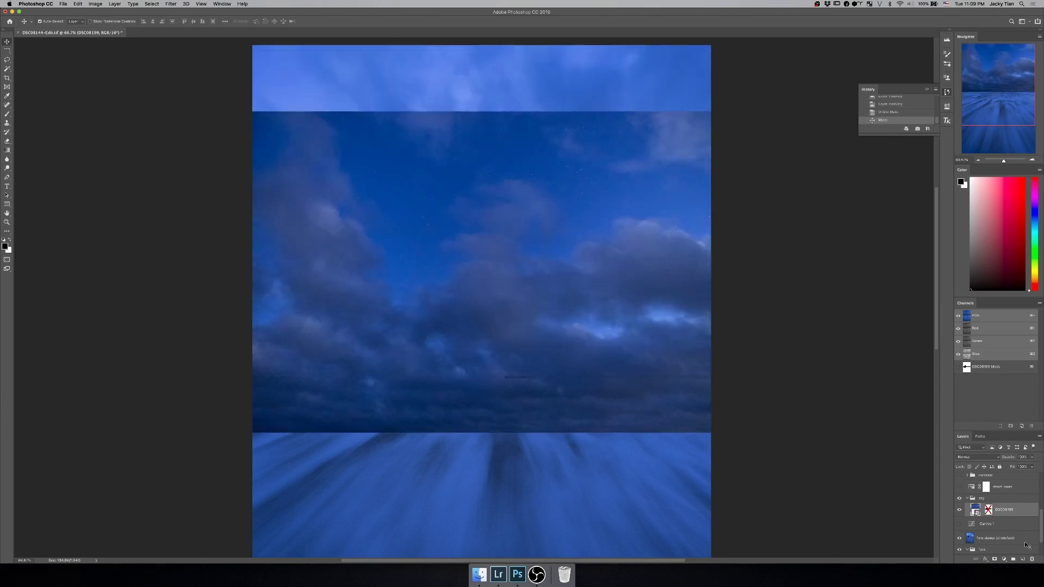
pyautogui.keyDown('shift'); pyautogui.click(988, 510); pyautogui.keyUp('shift')
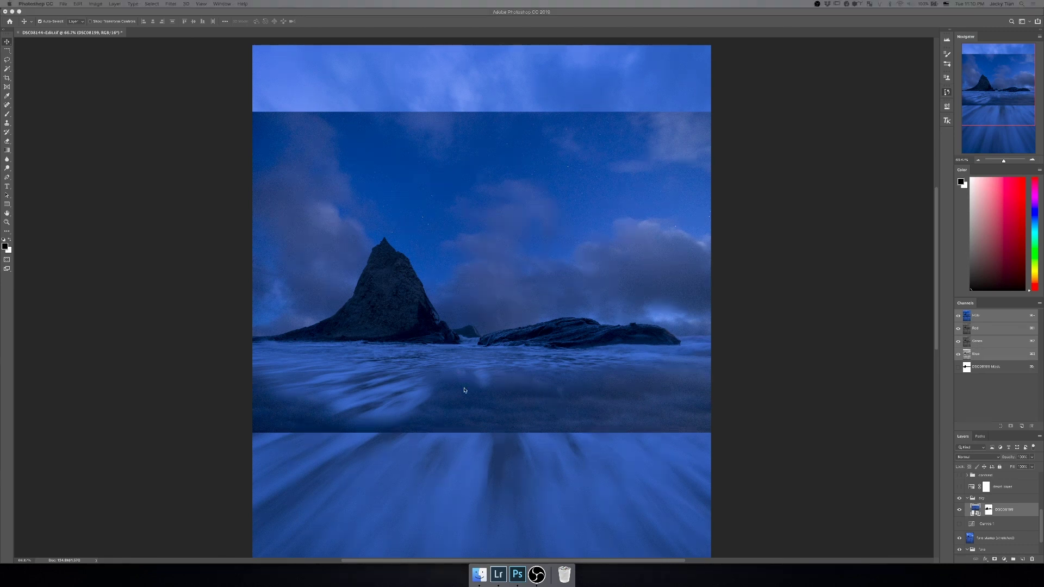
# Step: Undo the mask enabling, the sky move and the mask unlinking on DSC08199
pyautogui.click(535, 23)
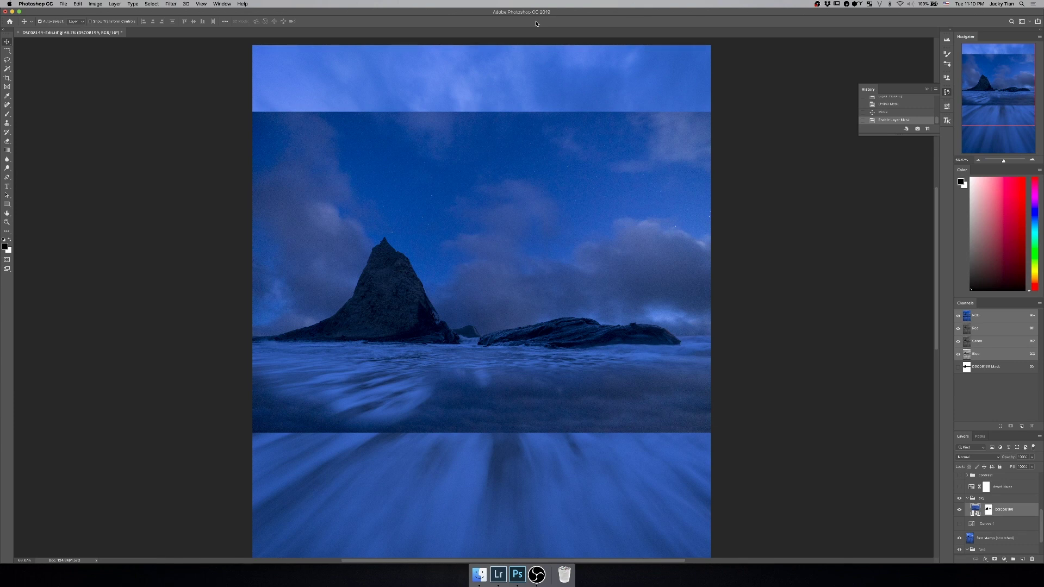
pyautogui.press('super+z')
pyautogui.press('super+z')
pyautogui.press('super+z')
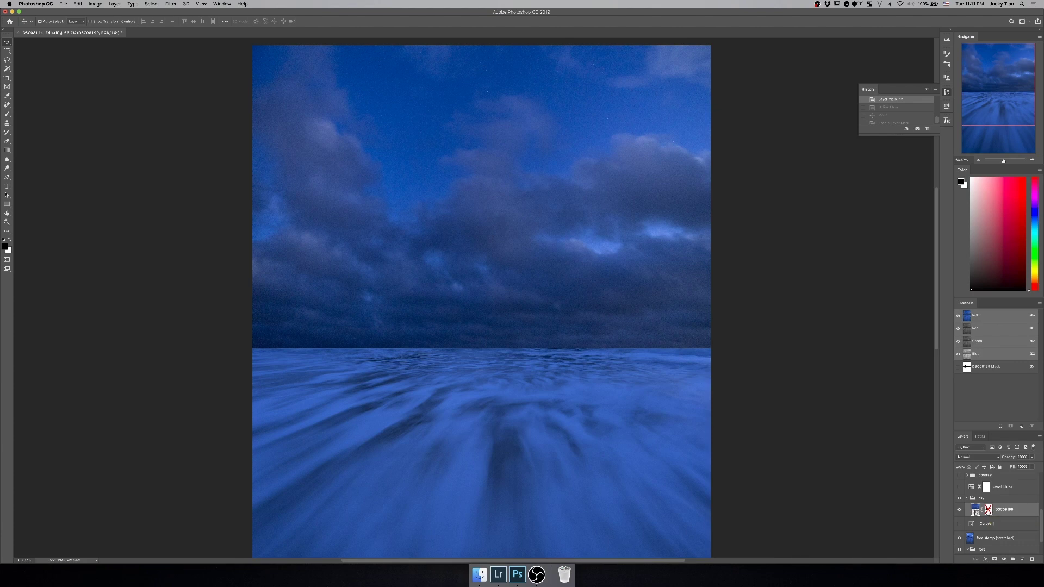
# Step: Hide and reshow the DSC08199 sky layer, and display its enabled mask alone on the canvas
pyautogui.click(959, 510)
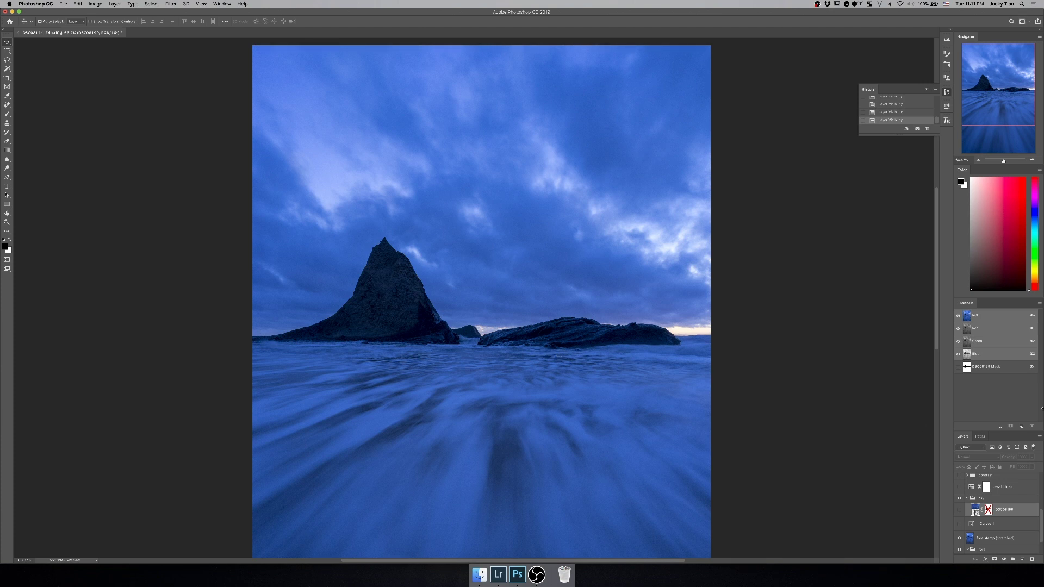
pyautogui.click(959, 509)
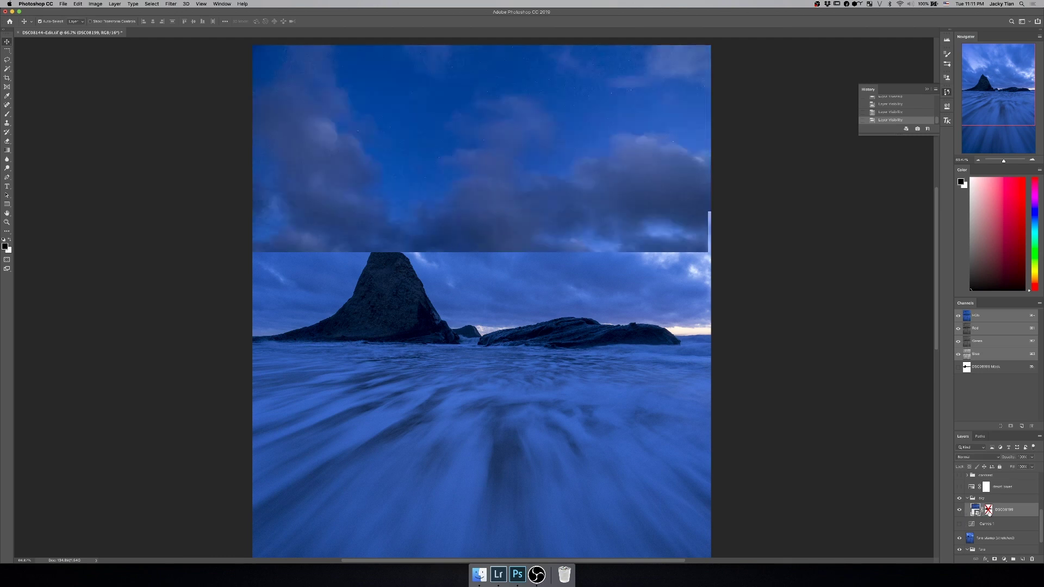
pyautogui.keyDown('shift'); pyautogui.click(988, 509); pyautogui.keyUp('shift')
pyautogui.keyDown('alt'); pyautogui.click(988, 510); pyautogui.keyUp('alt')
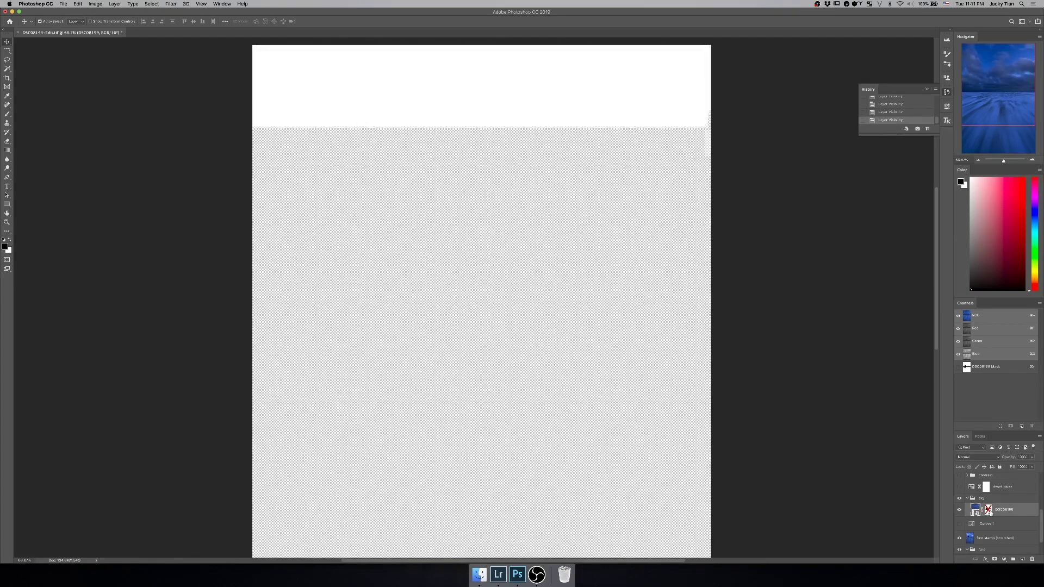
pyautogui.press('x')
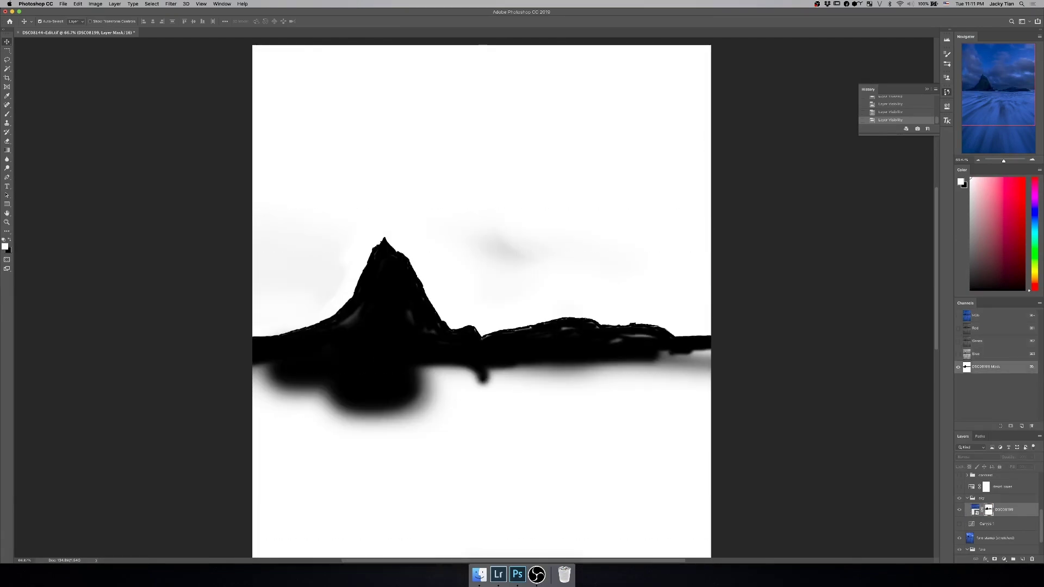
# Step: Examine the DSC08199 mask edge up close along the tall rock's left slope up to its peak
pyautogui.press('z')
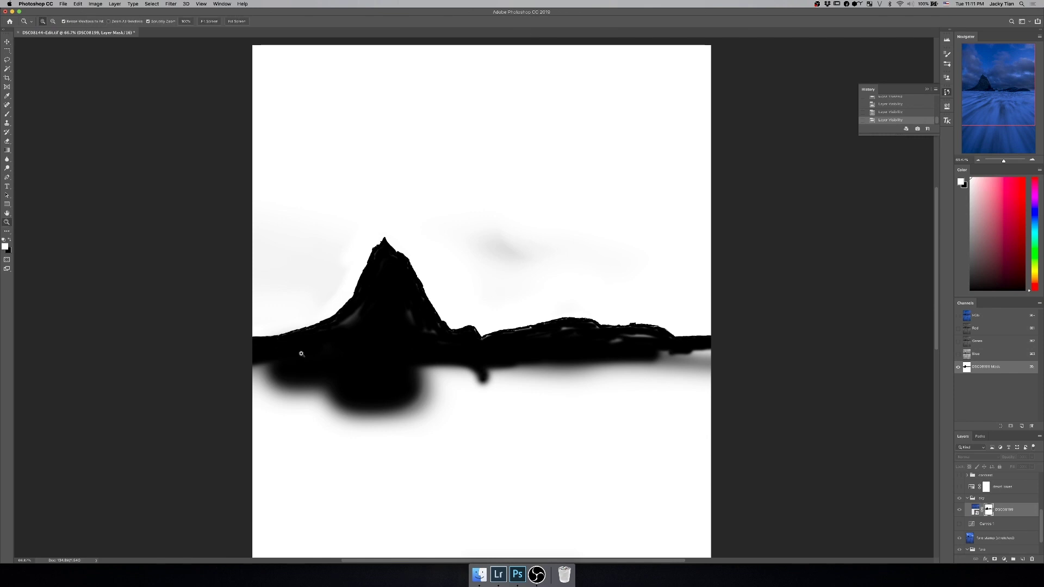
pyautogui.scroll(5, 295, 299)
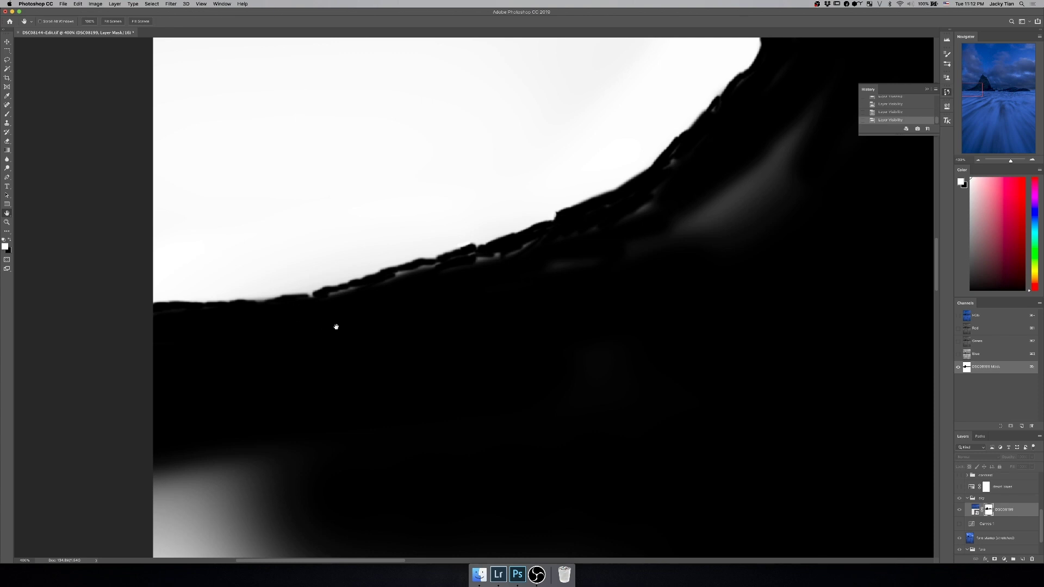
pyautogui.scroll(10, 545, 241)
pyautogui.hscroll(5, 546, 241)
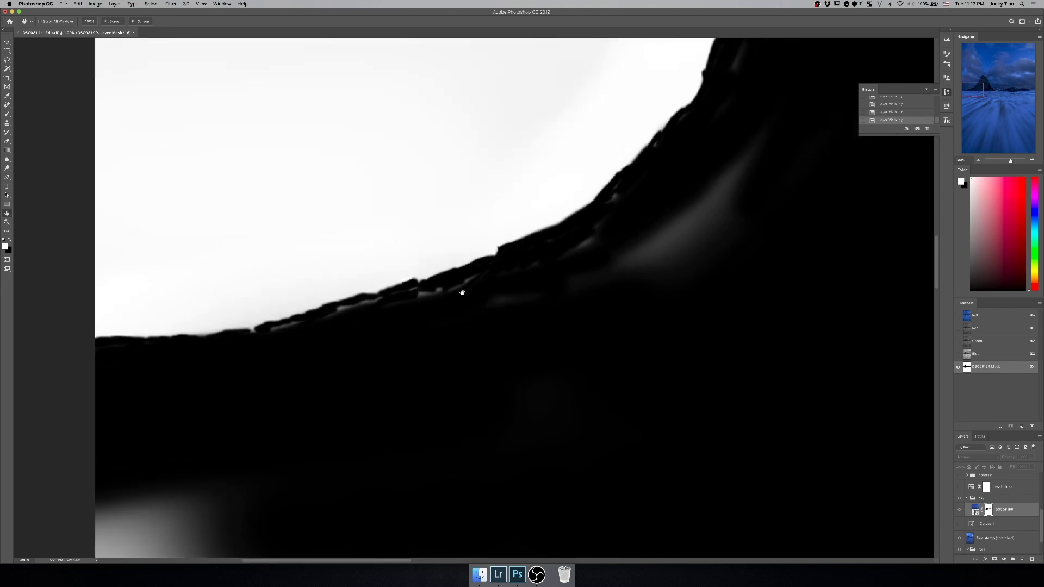
pyautogui.scroll(2, 511, 165)
pyautogui.hscroll(2, 512, 165)
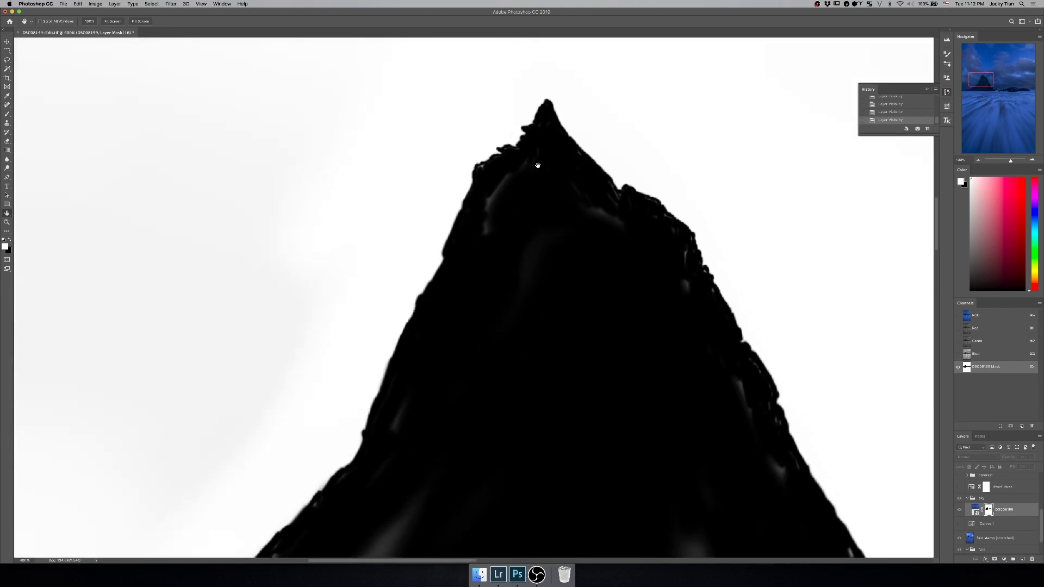
# Step: Follow the mask edge down the tall rock's right side and across the low rock to the photo's right edge
pyautogui.scroll(-5, 509, 148)
pyautogui.hscroll(8, 509, 148)
pyautogui.scroll(-5, 508, 147)
pyautogui.hscroll(10, 508, 148)
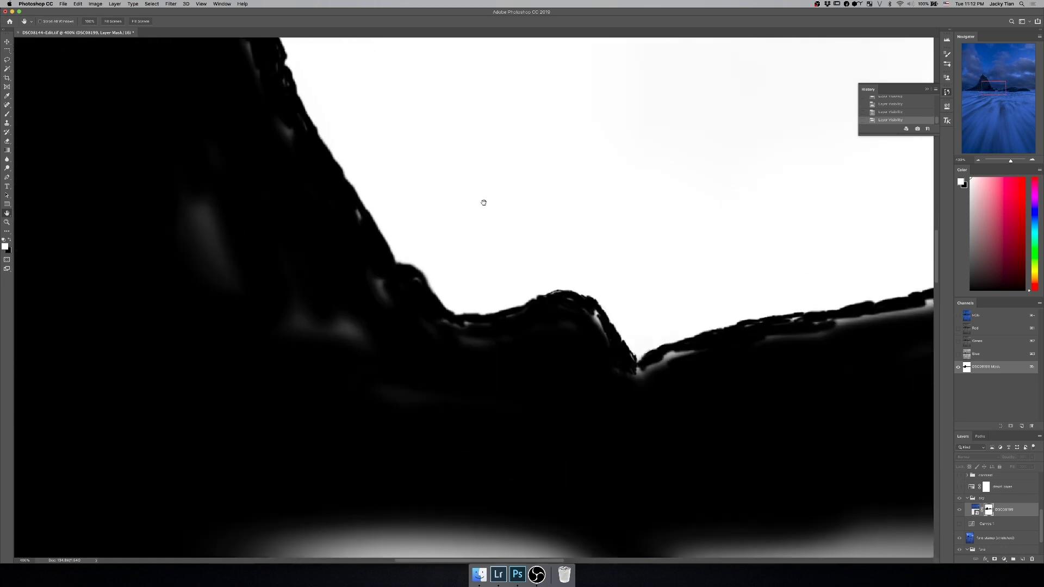
pyautogui.scroll(-5, 510, 322)
pyautogui.hscroll(10, 510, 322)
pyautogui.hscroll(-10, 686, 309)
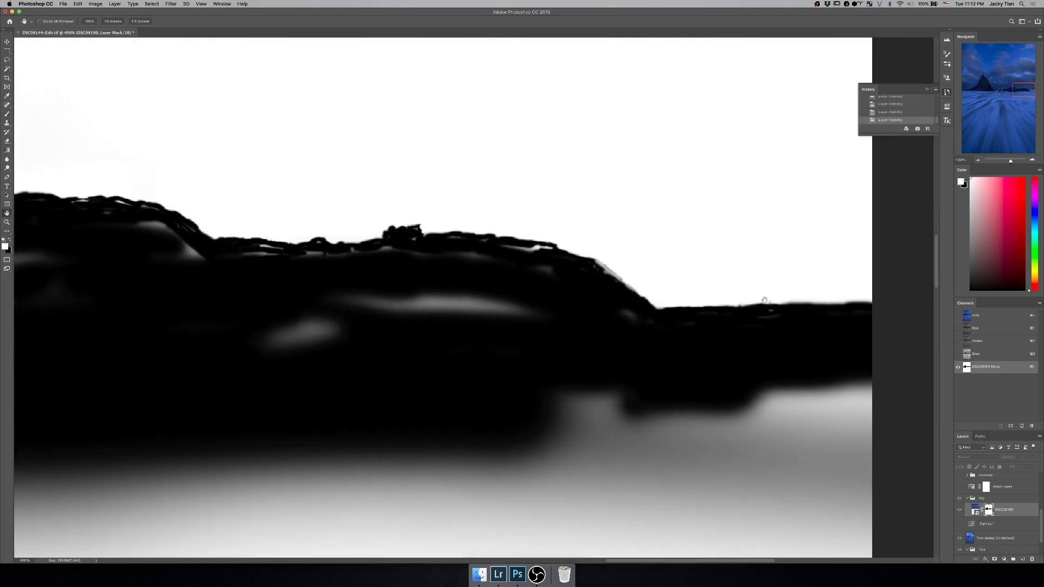
# Step: Review the mask around the tall rock again, including the soft grey spots inside its black area
pyautogui.scroll(5, 686, 316)
pyautogui.hscroll(-10, 686, 328)
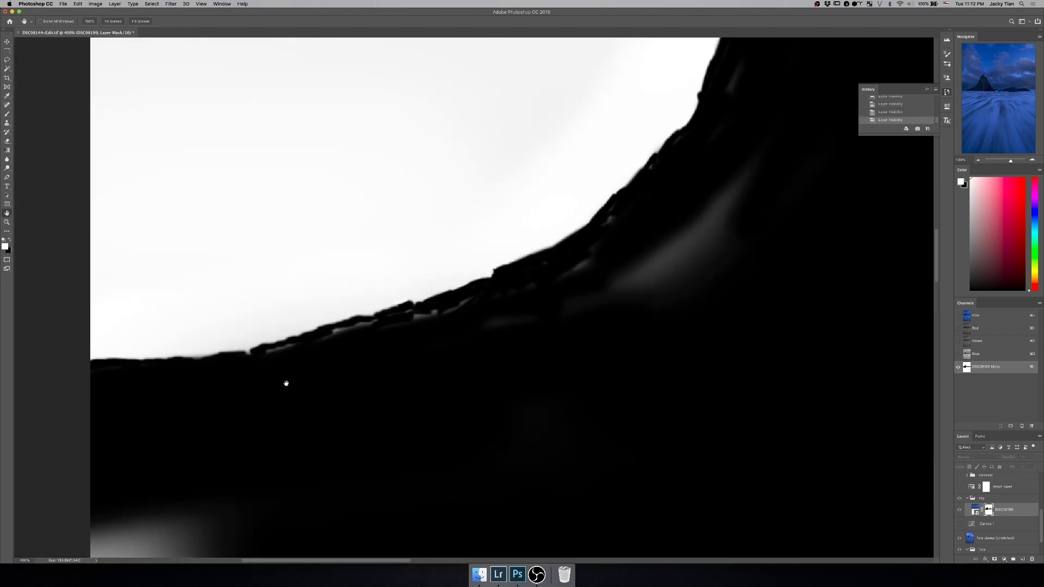
pyautogui.moveTo(583, 300); pyautogui.dragTo(270, 449)
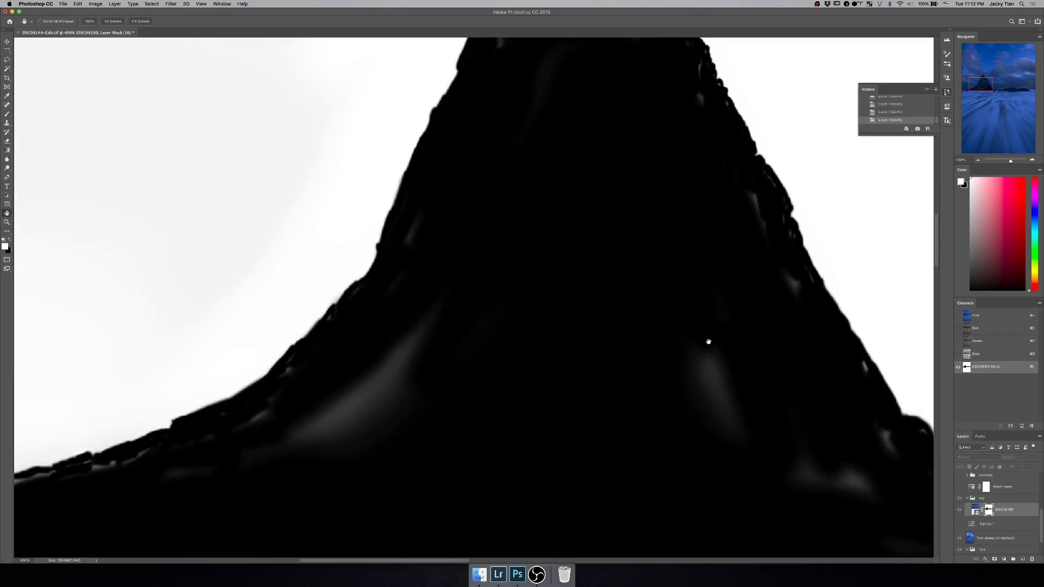
pyautogui.moveTo(706, 342); pyautogui.dragTo(546, 228)
pyautogui.moveTo(714, 268); pyautogui.dragTo(482, 142)
# Step: Check the mask's overall shape over the rocks and water, and return from the mask to the composite image
pyautogui.press('z')
pyautogui.moveTo(618, 309); pyautogui.dragTo(255, 215)
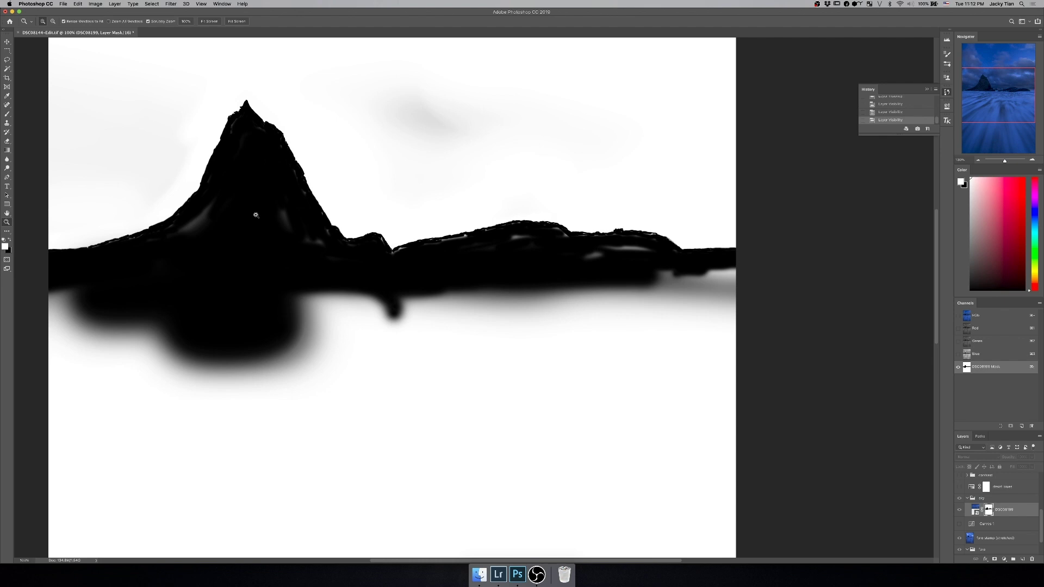
pyautogui.keyDown('alt'); pyautogui.click(254, 216); pyautogui.keyUp('alt')
pyautogui.click(300, 183)
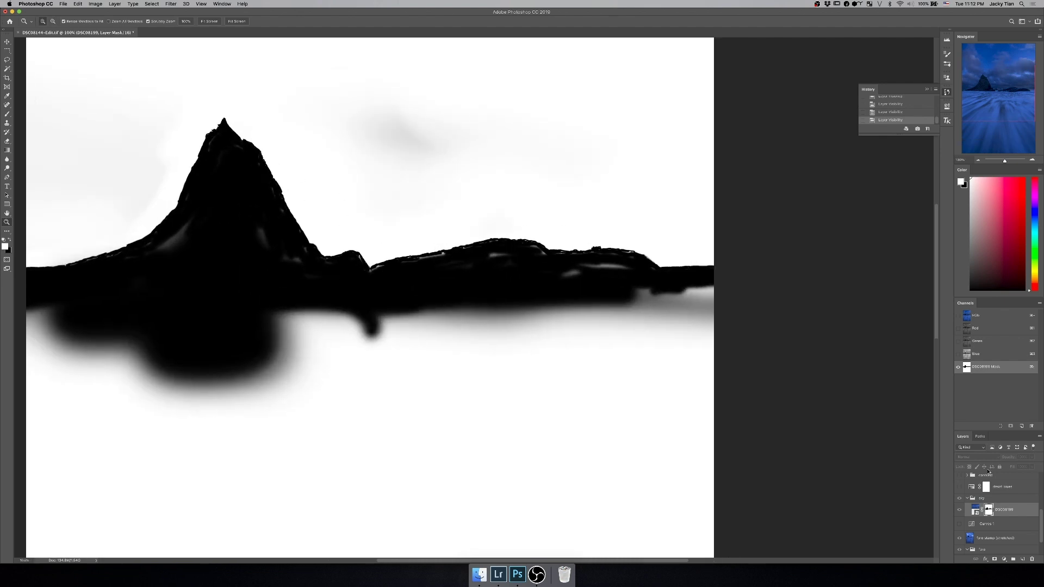
pyautogui.click(975, 511)
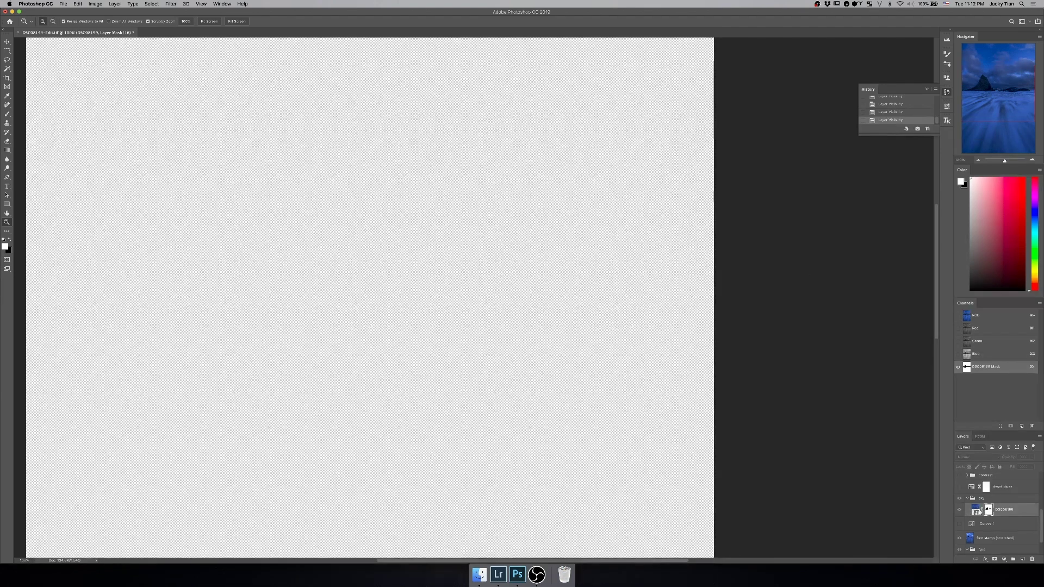
pyautogui.keyDown('alt'); pyautogui.click(294, 248); pyautogui.keyUp('alt')
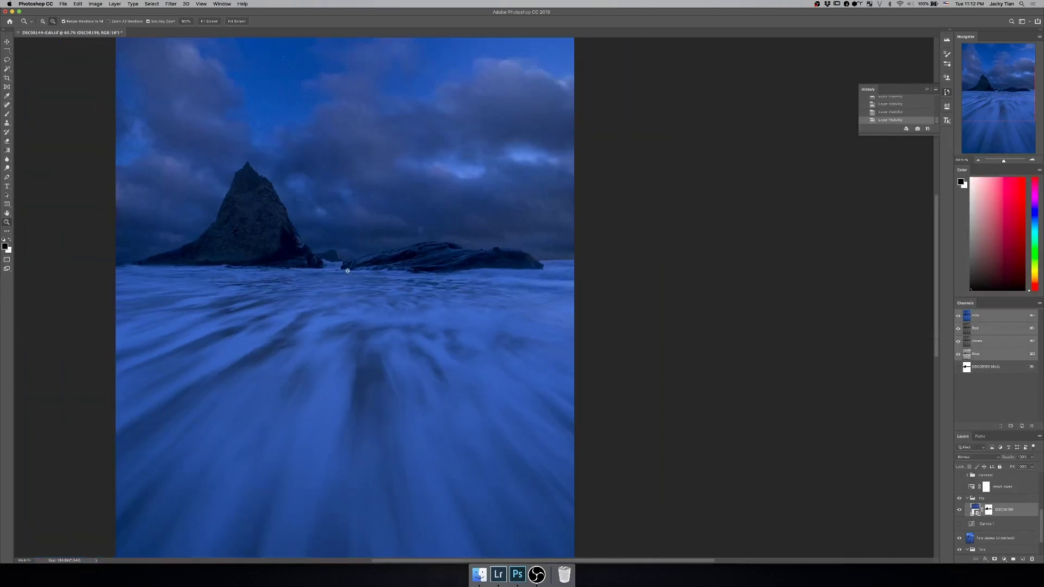
pyautogui.keyDown('alt'); pyautogui.click(245, 250); pyautogui.keyUp('alt')
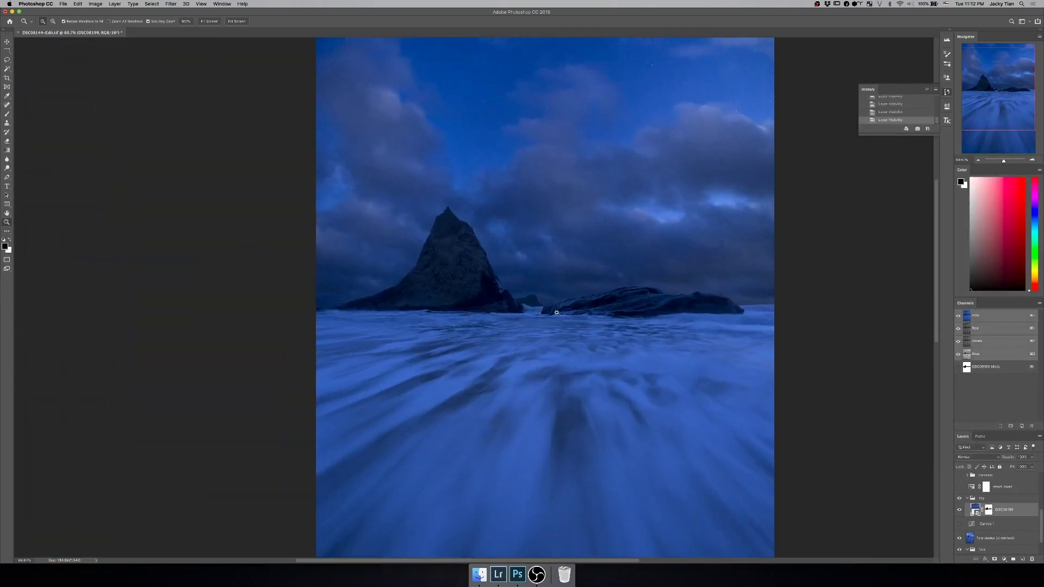
# Step: Inspect the sky and water blend around both rocks at 100%, and return to a wider view of the image
pyautogui.click(466, 265)
pyautogui.click(466, 265)
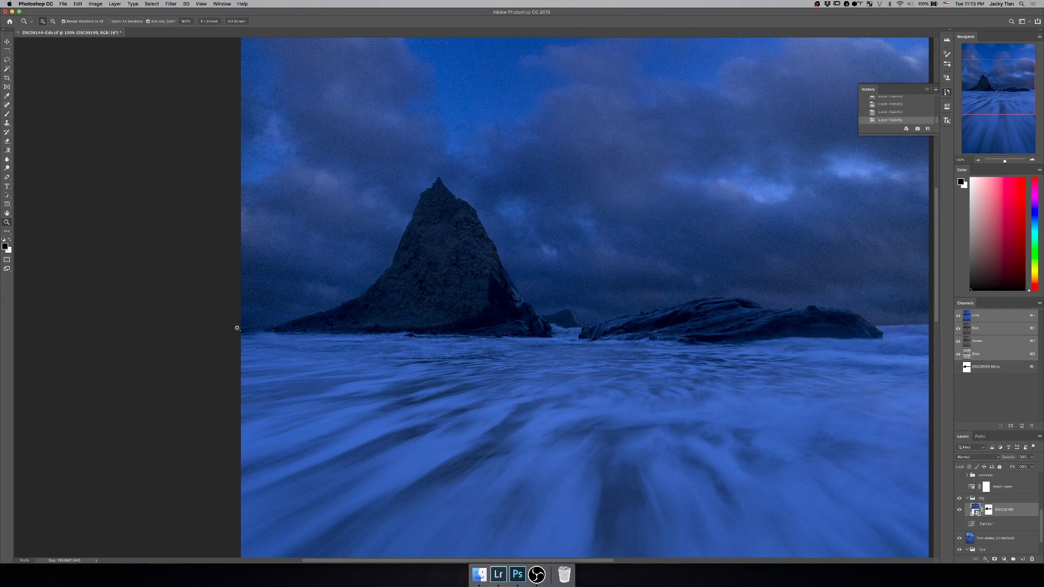
pyautogui.press('h')
pyautogui.moveTo(790, 325); pyautogui.dragTo(555, 240)
pyautogui.press('z')
pyautogui.keyDown('alt'); pyautogui.click(563, 294); pyautogui.keyUp('alt')
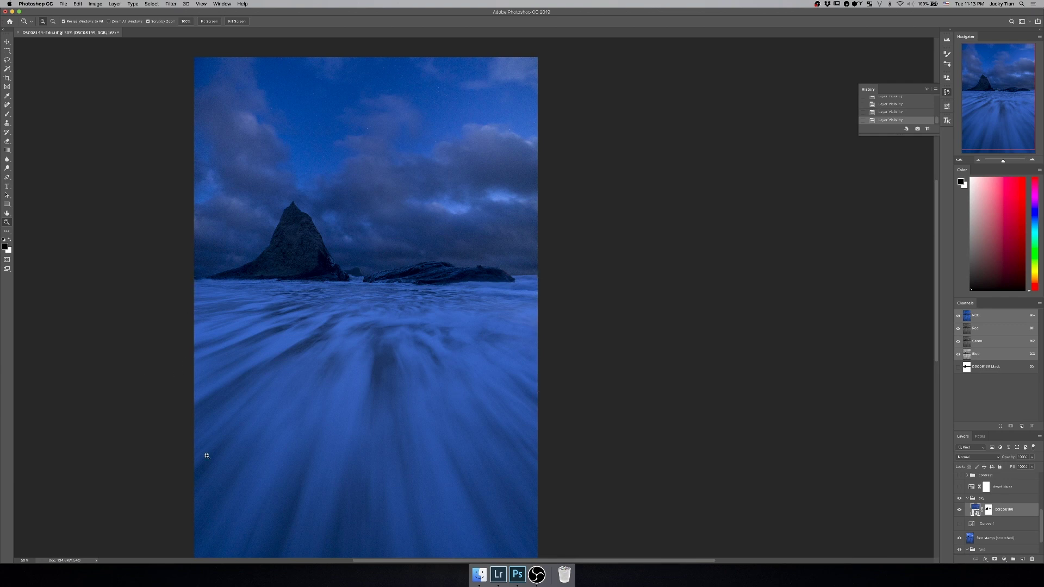
pyautogui.press('g')
pyautogui.rightClick(7, 150)
pyautogui.click(32, 155)
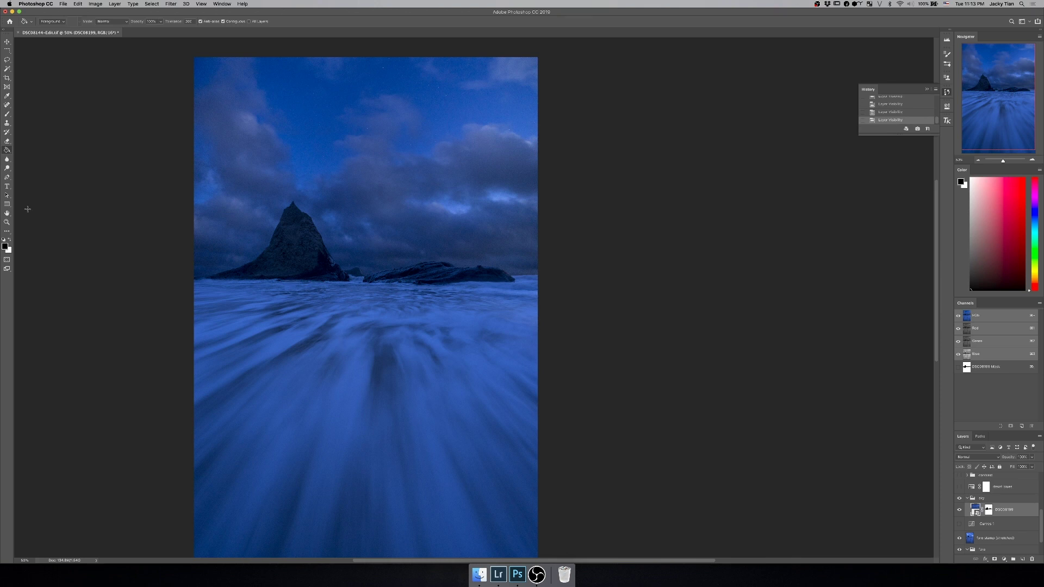
pyautogui.click(188, 21)
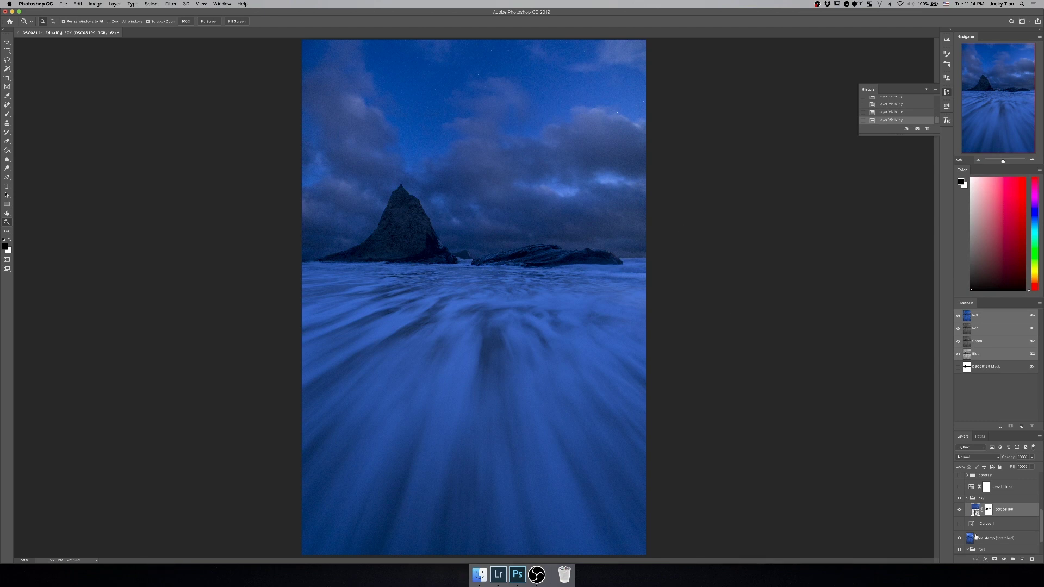
# Step: Show the Curves 1 adjustment layer directly beneath the DSC08199 sky layer
pyautogui.click(958, 523)
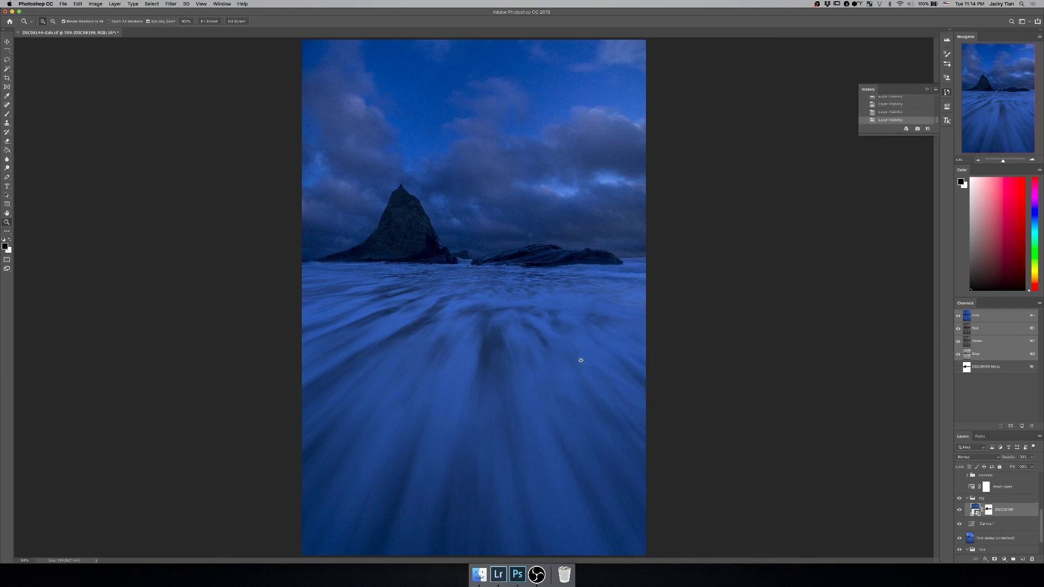
# Step: Show the desat blues adjustment layer above the sky group and select it
pyautogui.scroll(2, 991, 544)
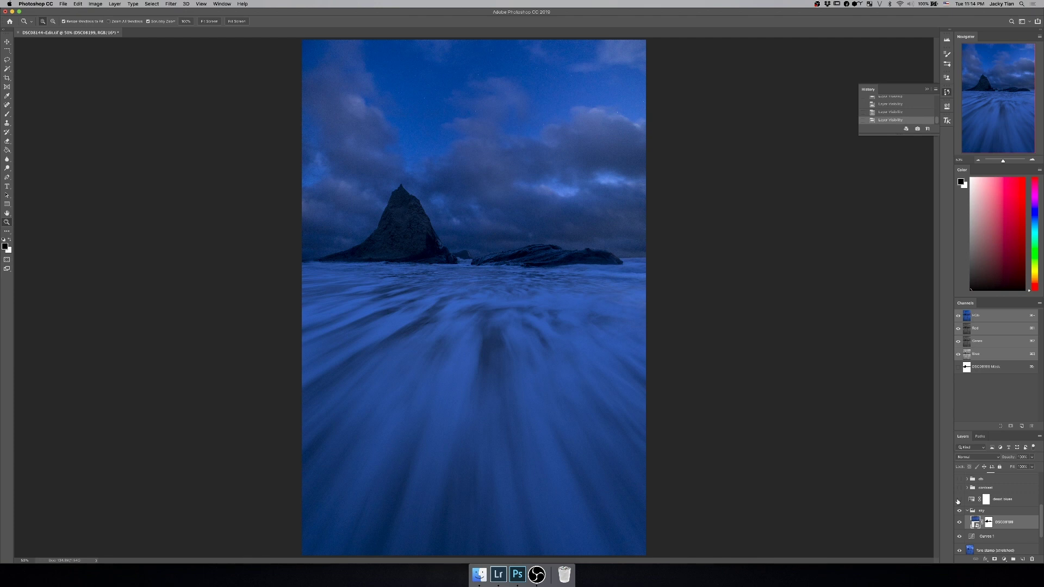
pyautogui.click(958, 500)
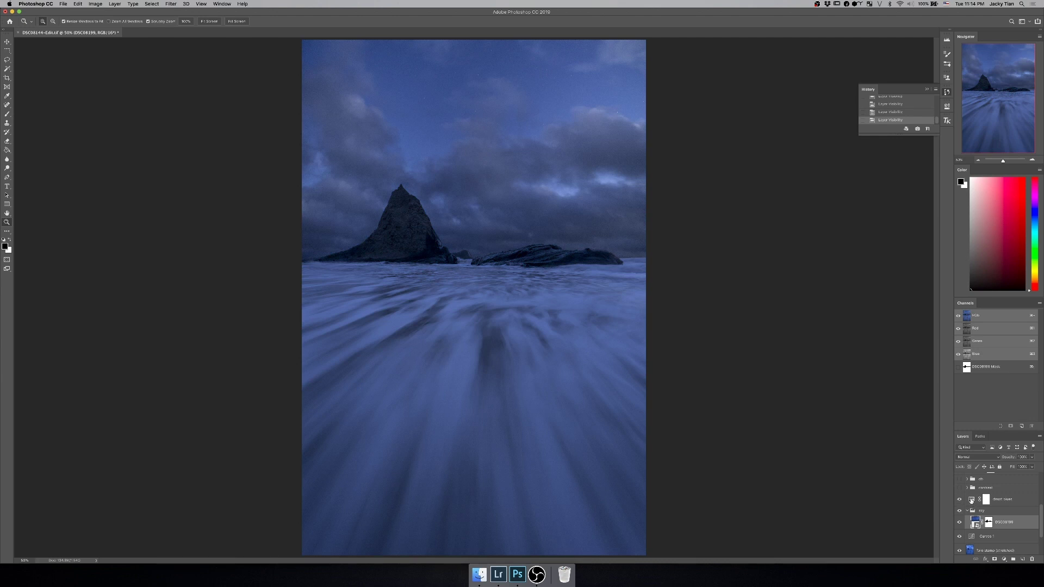
pyautogui.click(973, 500)
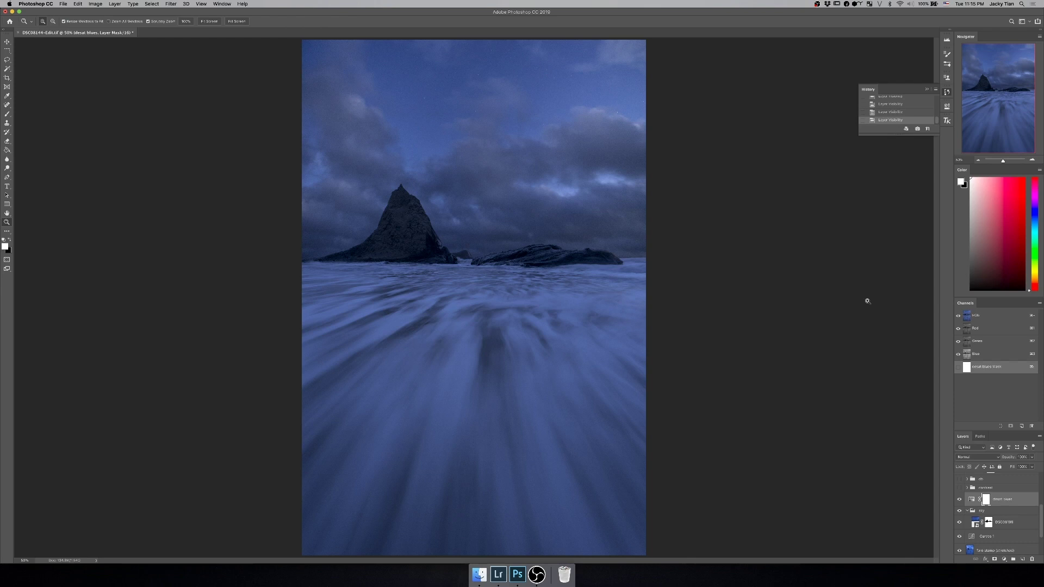
# Step: Show the contrast group with its layers expanded, and show the dodge and burn group above it
pyautogui.click(981, 486)
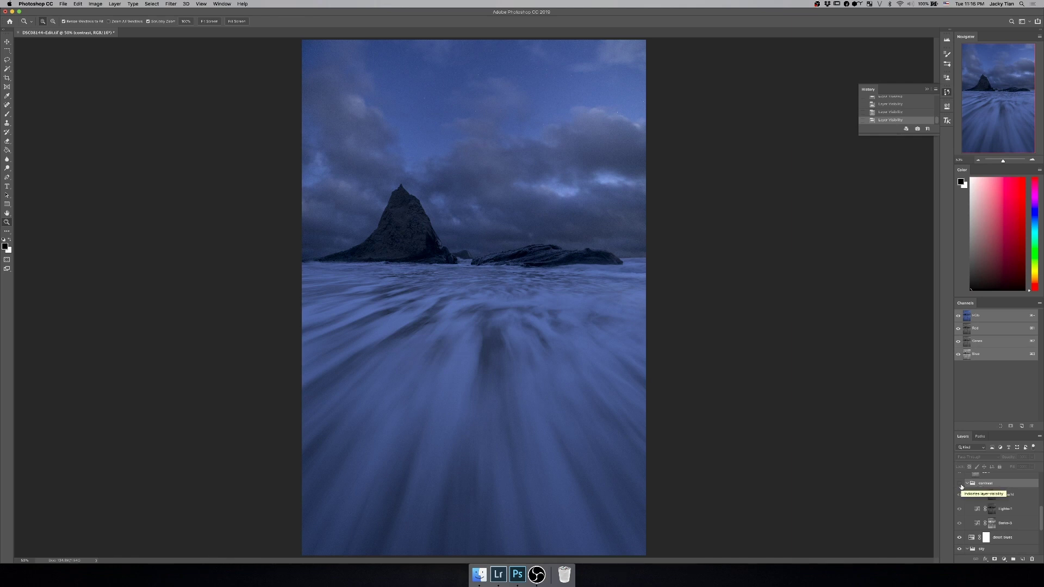
pyautogui.click(960, 484)
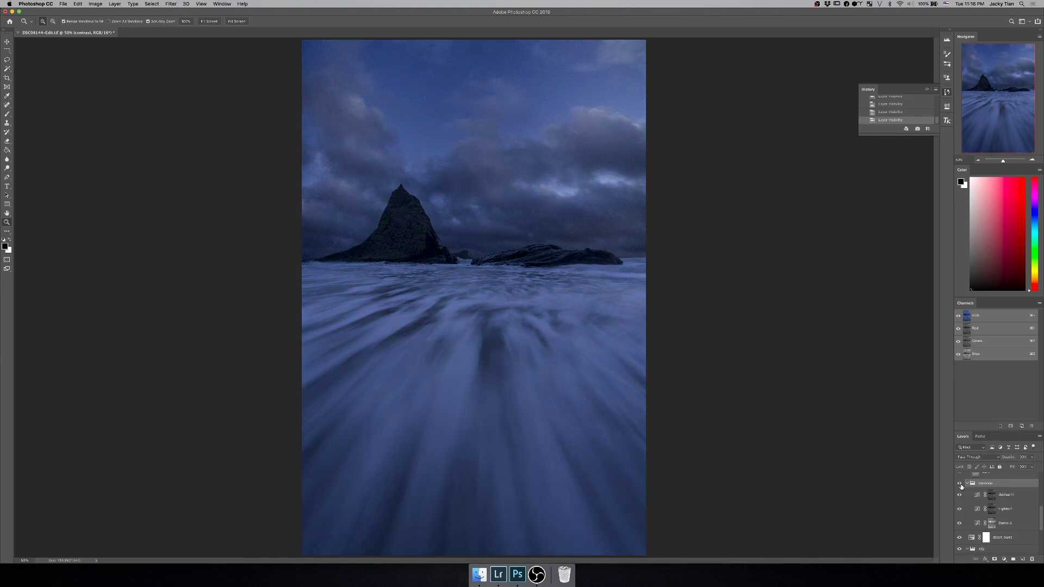
pyautogui.scroll(2, 961, 487)
pyautogui.click(960, 484)
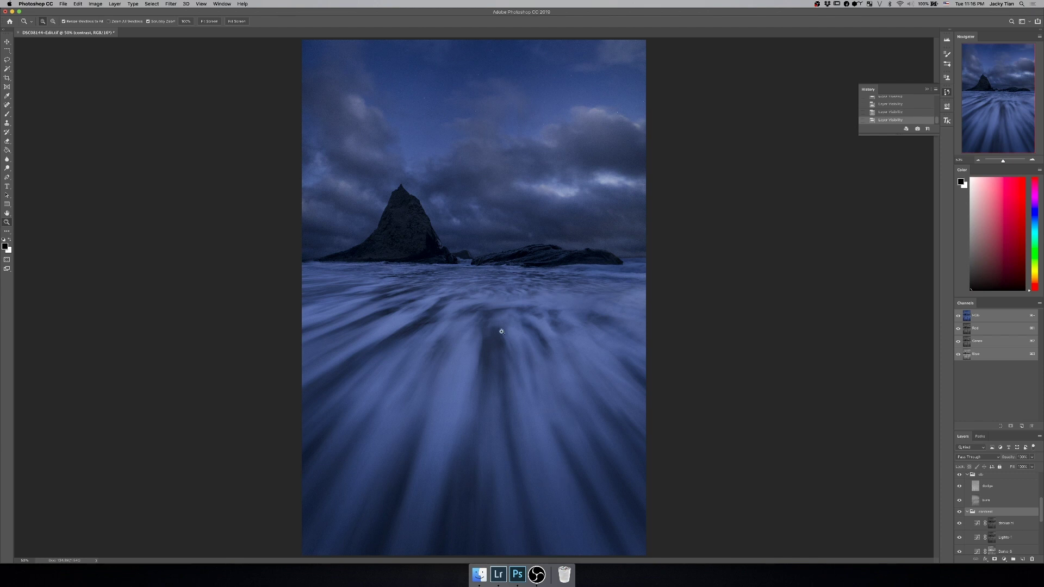
# Step: Toggle the dodge layer's visibility repeatedly to compare the water and sky highlights with and without it
pyautogui.click(959, 487)
pyautogui.click(959, 487)
pyautogui.click(960, 487)
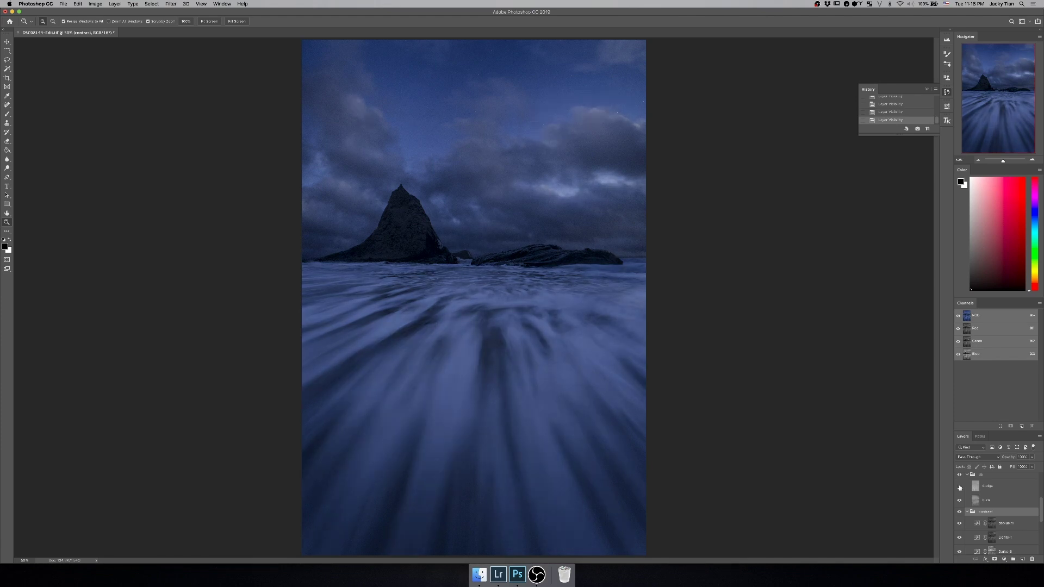
pyautogui.click(959, 487)
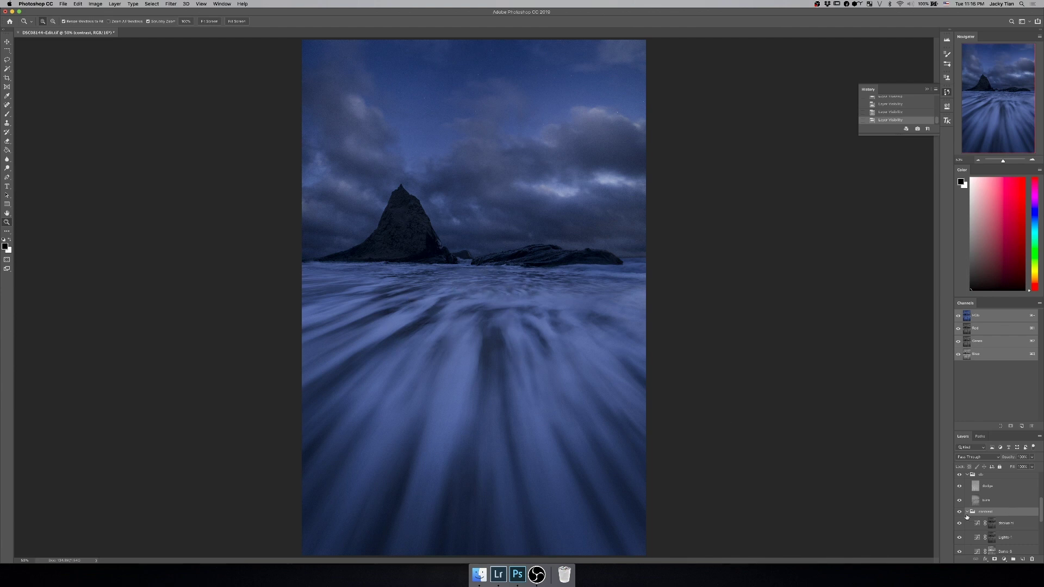
pyautogui.click(960, 487)
pyautogui.click(960, 486)
pyautogui.click(959, 487)
pyautogui.click(960, 486)
# Step: Toggle the burn layer's visibility repeatedly to compare the darker areas with and without it
pyautogui.click(959, 502)
pyautogui.click(959, 501)
pyautogui.click(959, 501)
pyautogui.click(959, 501)
pyautogui.click(959, 501)
pyautogui.click(959, 501)
pyautogui.click(959, 501)
pyautogui.click(959, 500)
pyautogui.click(959, 501)
# Step: Examine the rocks and the waterline between them up close with the burn layer hidden
pyautogui.moveTo(499, 262); pyautogui.dragTo(499, 262)
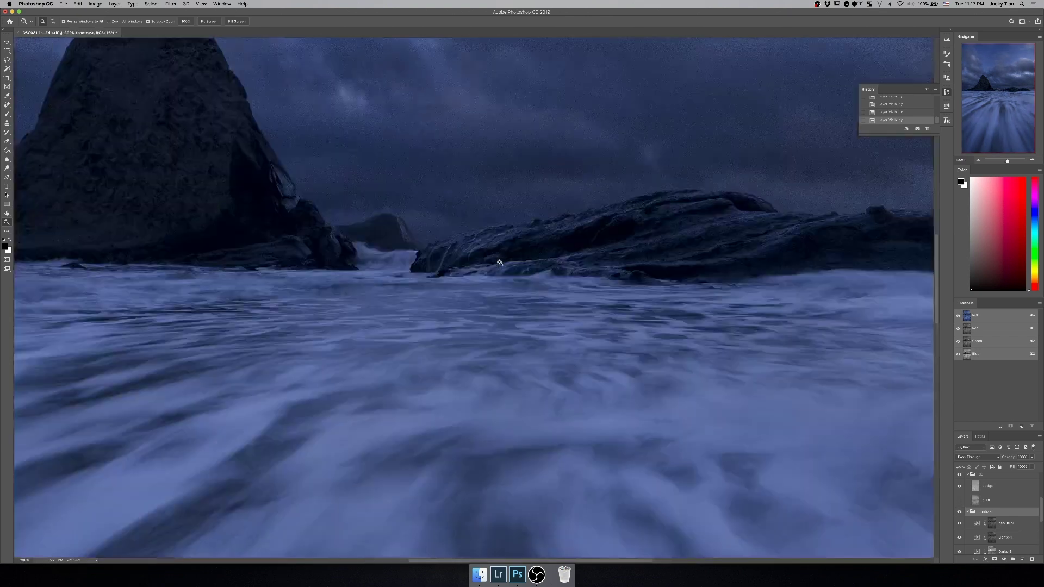
pyautogui.click(499, 262)
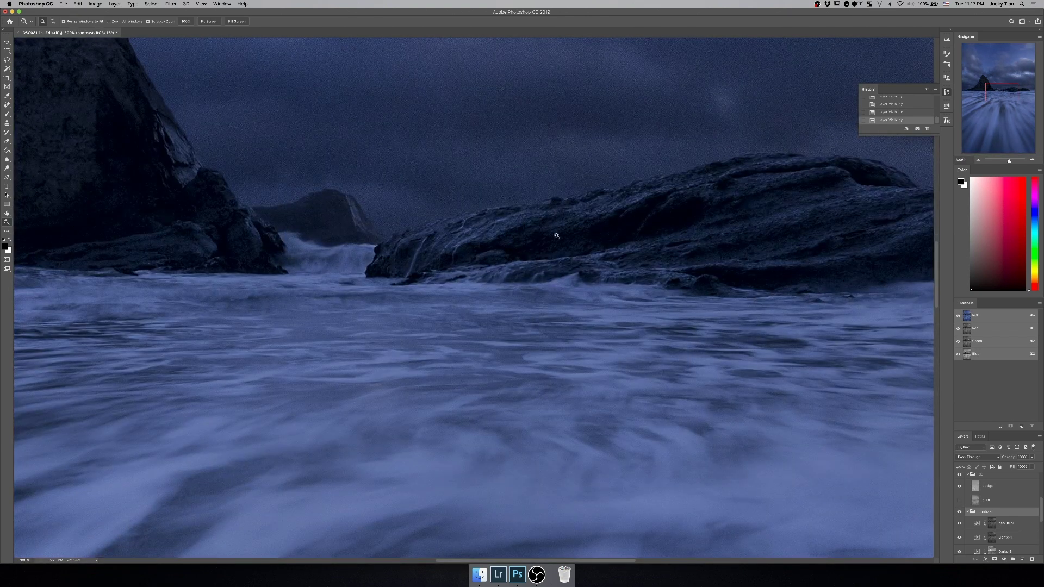
pyautogui.keyDown('alt'); pyautogui.click(503, 237); pyautogui.keyUp('alt')
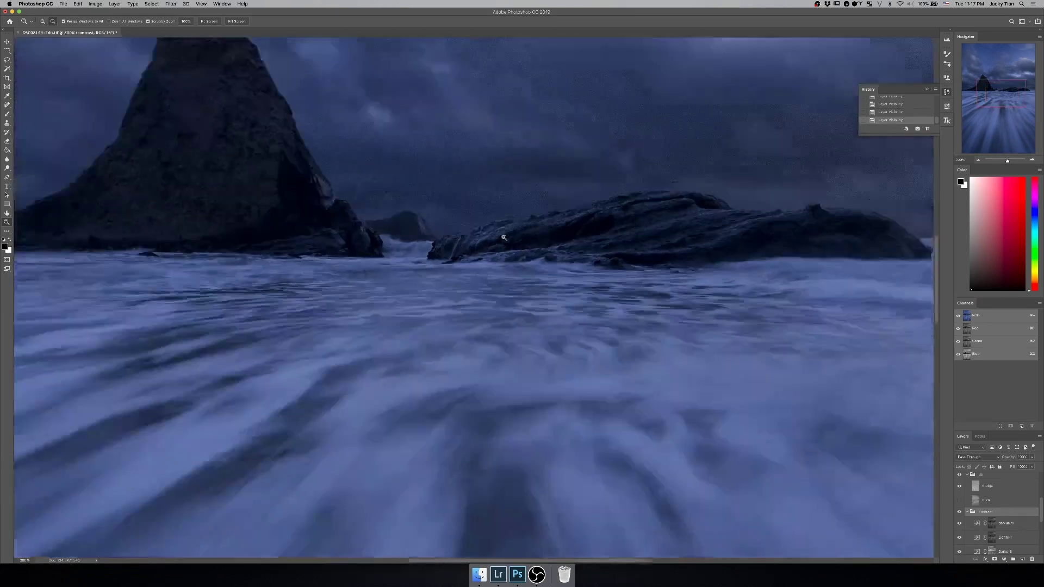
pyautogui.keyDown('alt'); pyautogui.click(503, 237); pyautogui.keyUp('alt')
pyautogui.keyDown('alt'); pyautogui.click(489, 116); pyautogui.keyUp('alt')
pyautogui.moveTo(560, 224); pyautogui.dragTo(549, 255)
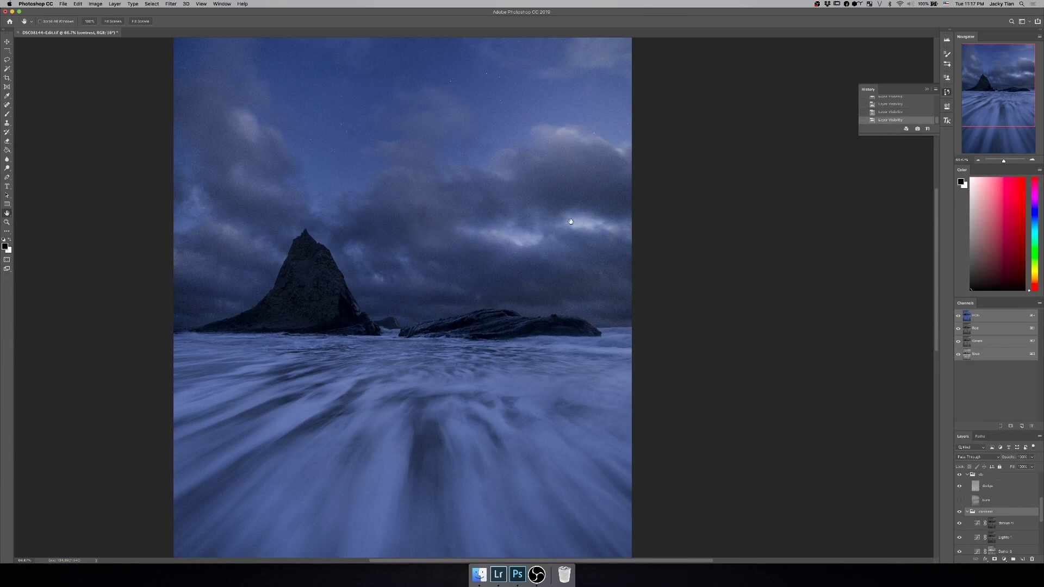
pyautogui.press('z')
pyautogui.moveTo(402, 334); pyautogui.dragTo(399, 341)
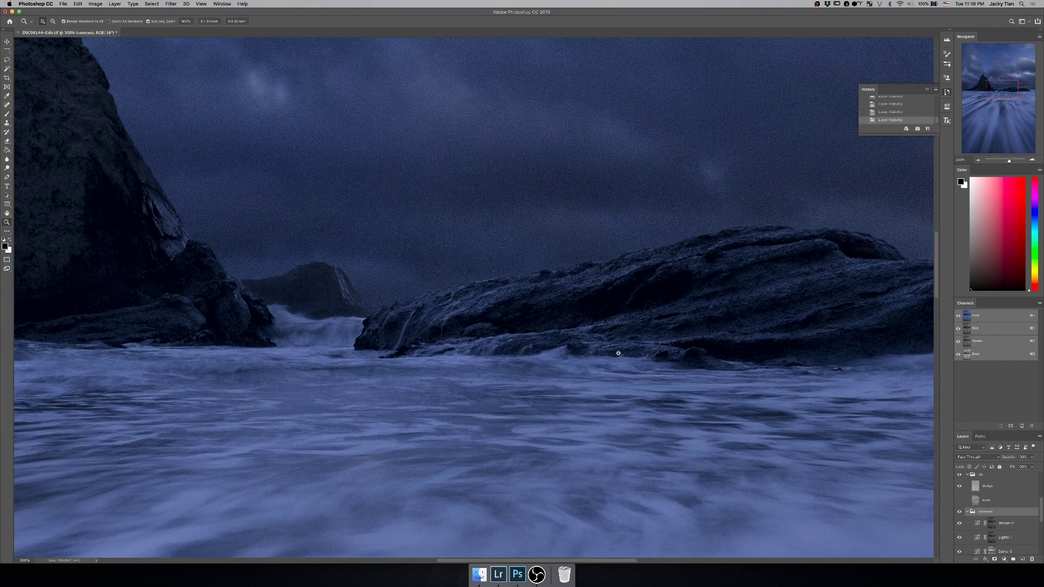
# Step: Compare the rocks and waterline at 300% with the burn layer on and off, and return to the whole image with it visible
pyautogui.click(959, 500)
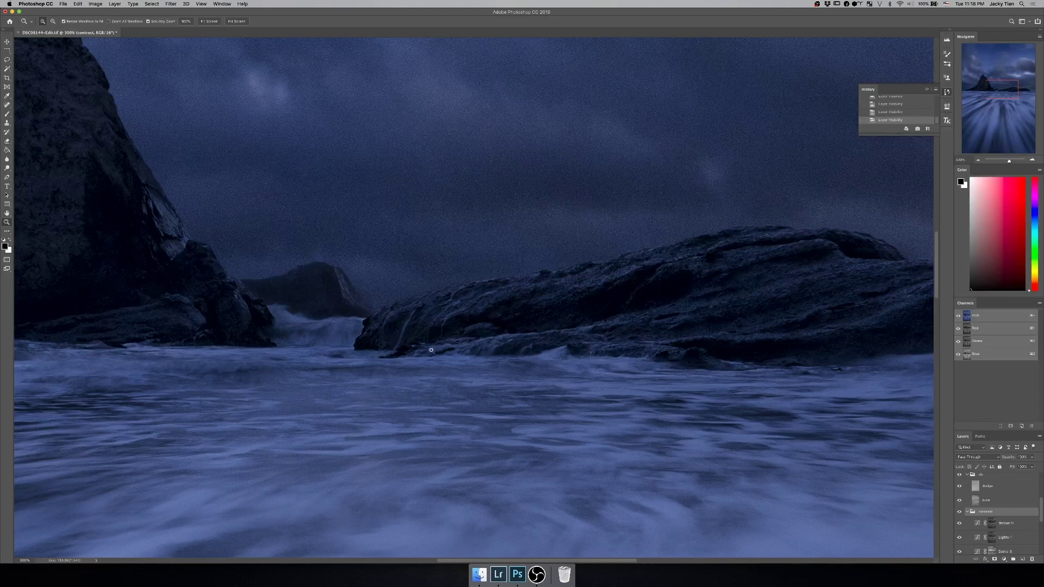
pyautogui.click(959, 501)
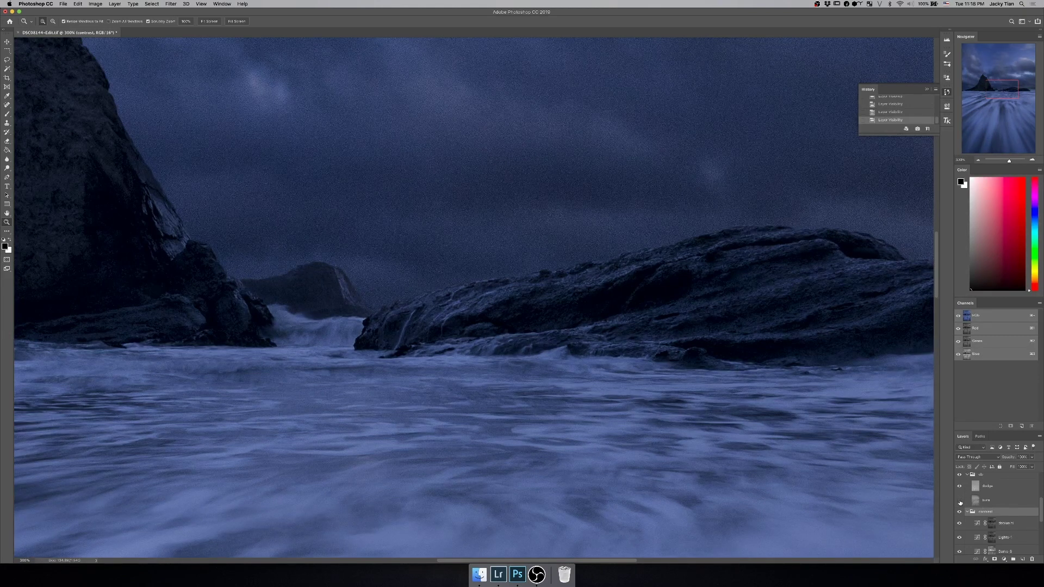
pyautogui.click(959, 501)
pyautogui.click(959, 500)
pyautogui.click(960, 501)
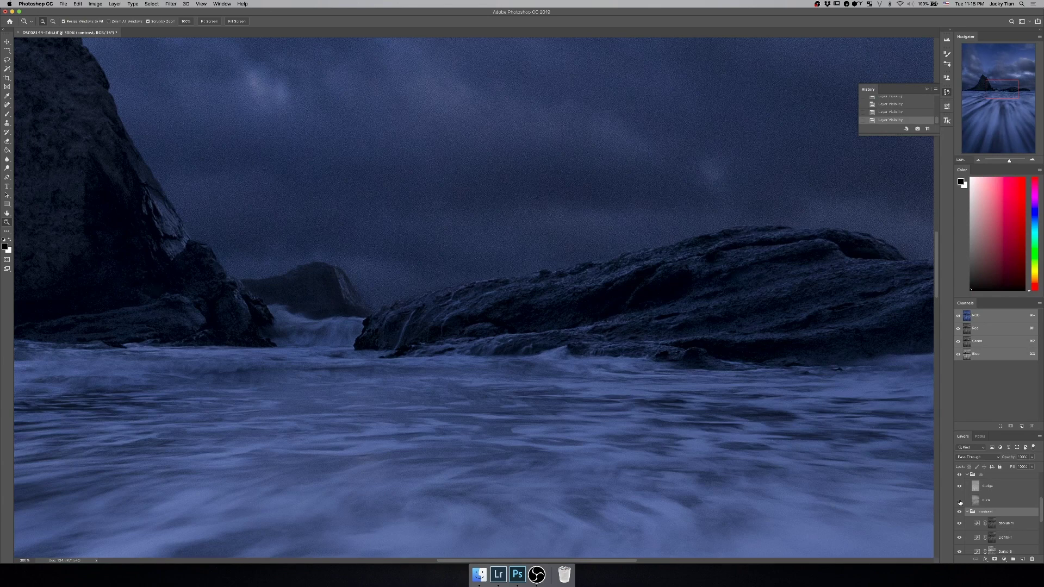
pyautogui.click(959, 501)
pyautogui.click(960, 500)
pyautogui.moveTo(623, 376); pyautogui.dragTo(469, 337)
pyautogui.keyDown('alt'); pyautogui.click(469, 337); pyautogui.keyUp('alt')
# Step: Collapse the dodge and burn group and the contrast group in the layer stack
pyautogui.scroll(1, 954, 490)
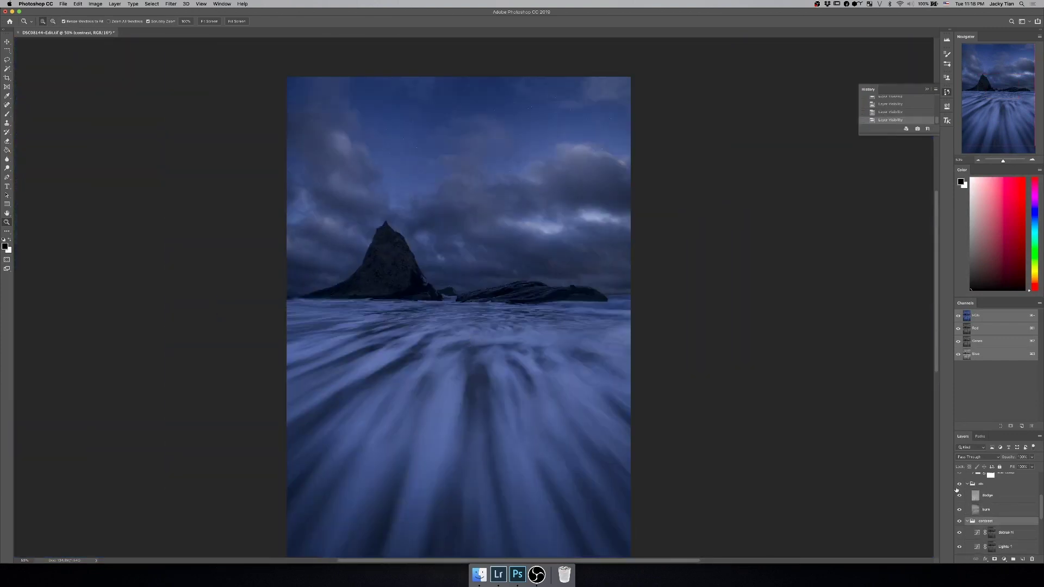
pyautogui.click(971, 484)
pyautogui.click(968, 496)
# Step: Show the DSC07076 star photo in the star comp group unmasked, with the group's mask disabled and Normal blending
pyautogui.scroll(3, 1016, 492)
pyautogui.scroll(1, 1020, 501)
pyautogui.keyDown('shift'); pyautogui.click(991, 518); pyautogui.keyUp('shift')
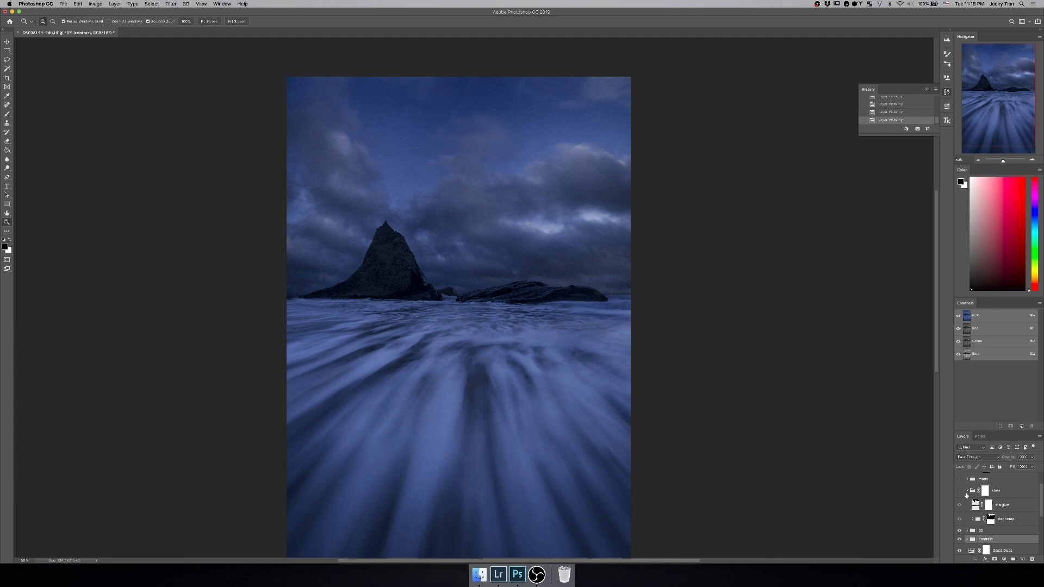
pyautogui.click(973, 519)
pyautogui.click(961, 526)
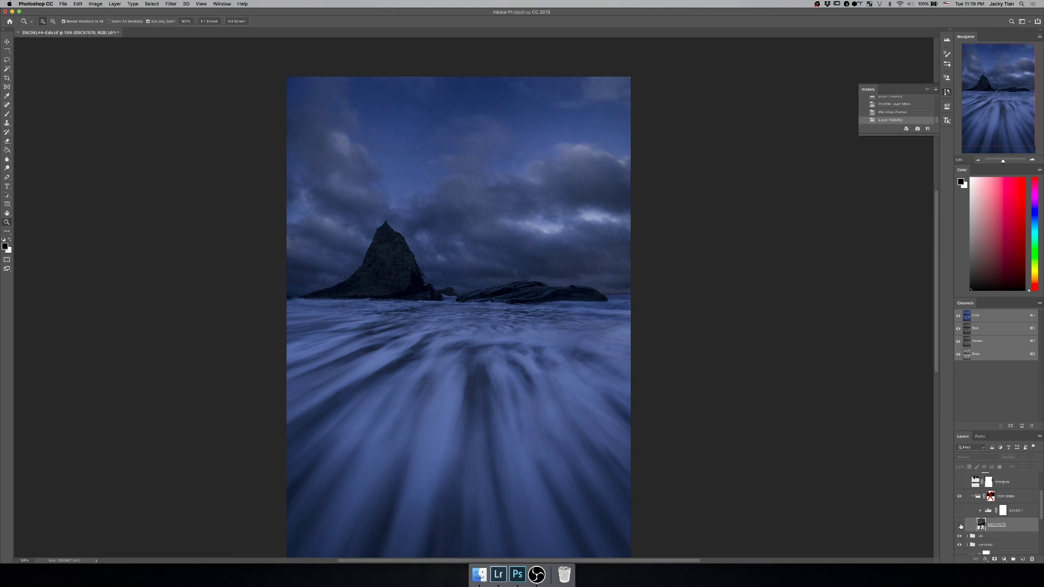
pyautogui.click(960, 525)
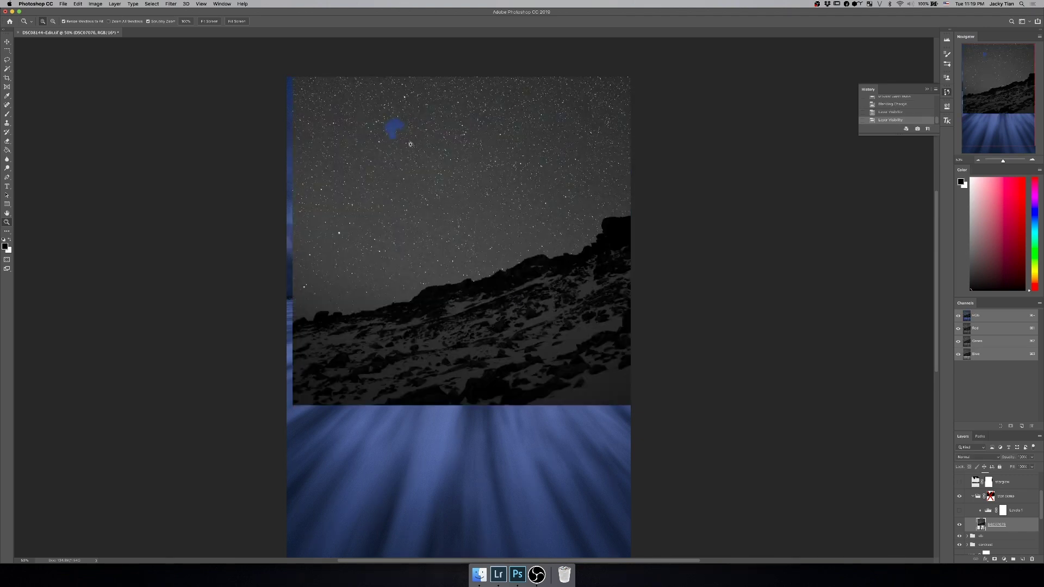
pyautogui.moveTo(403, 124)
pyautogui.mouseDown()
pyautogui.moveTo(396, 117)
pyautogui.moveTo(397, 141)
pyautogui.mouseUp()
# Step: Show the Levels 1 adjustment clipped to the DSC07076 star photo and open its settings
pyautogui.click(960, 511)
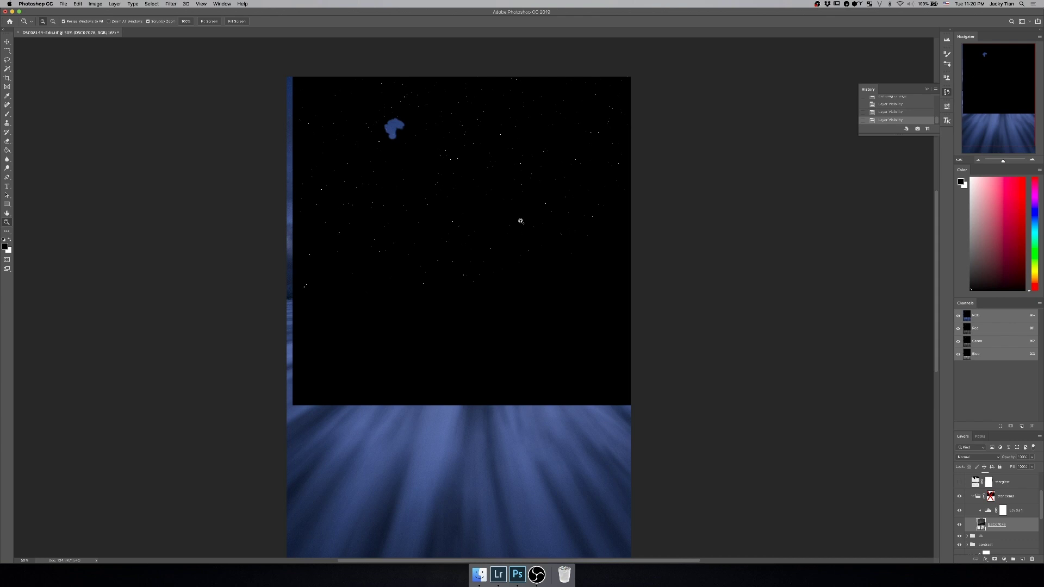
pyautogui.hotkey('alt', ']')
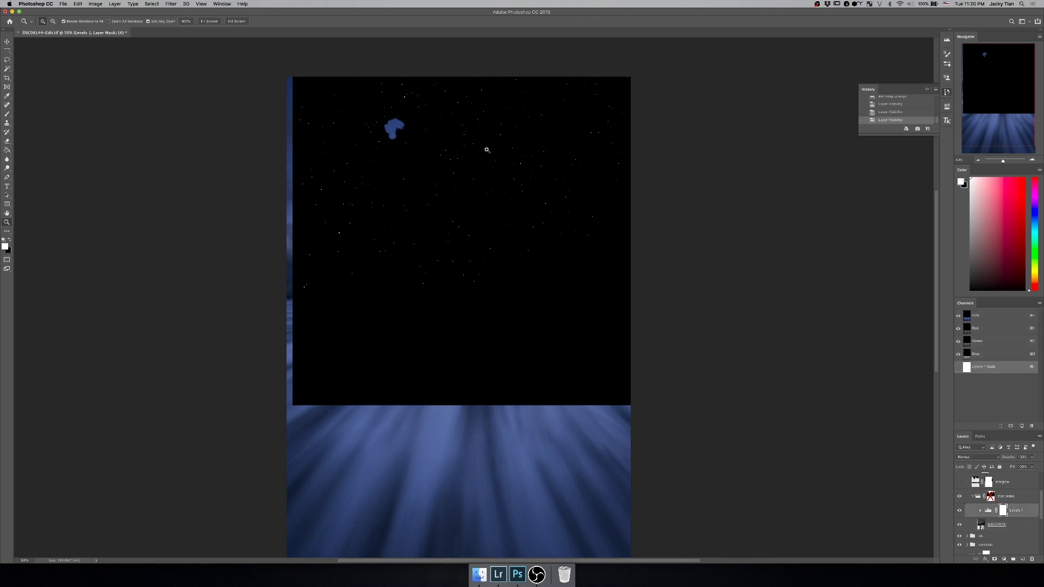
pyautogui.click(947, 107)
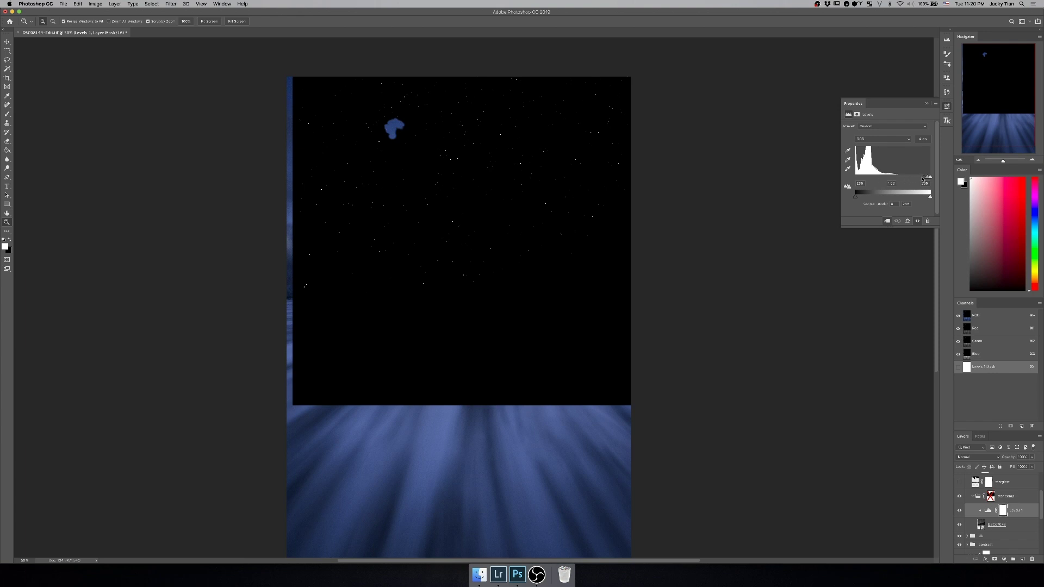
# Step: Review the Levels 1 black and white input values, and compare the star photo with the adjustment off and on
pyautogui.click(863, 184)
pyautogui.click(923, 184)
pyautogui.click(959, 510)
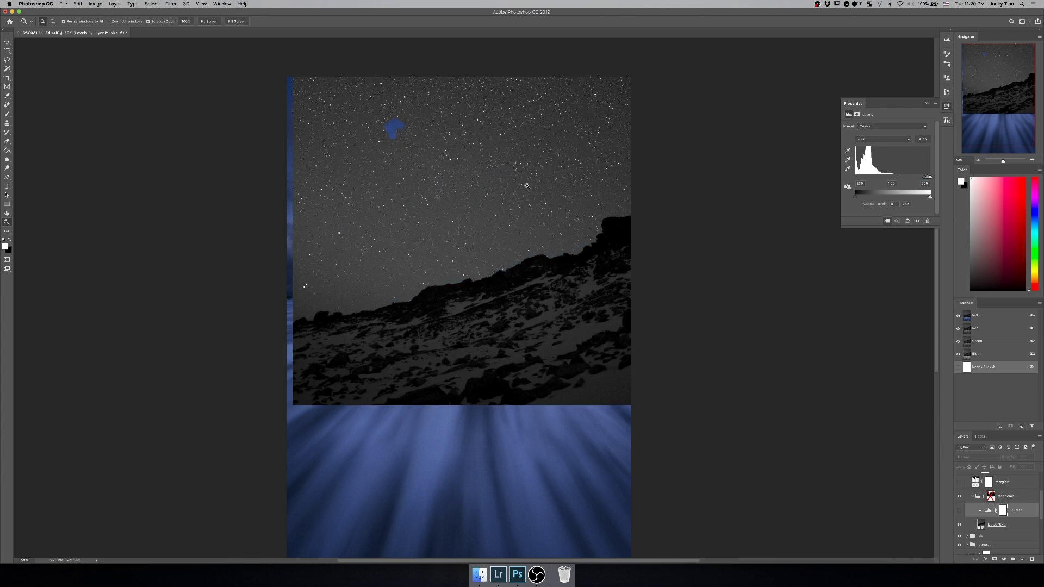
pyautogui.click(960, 511)
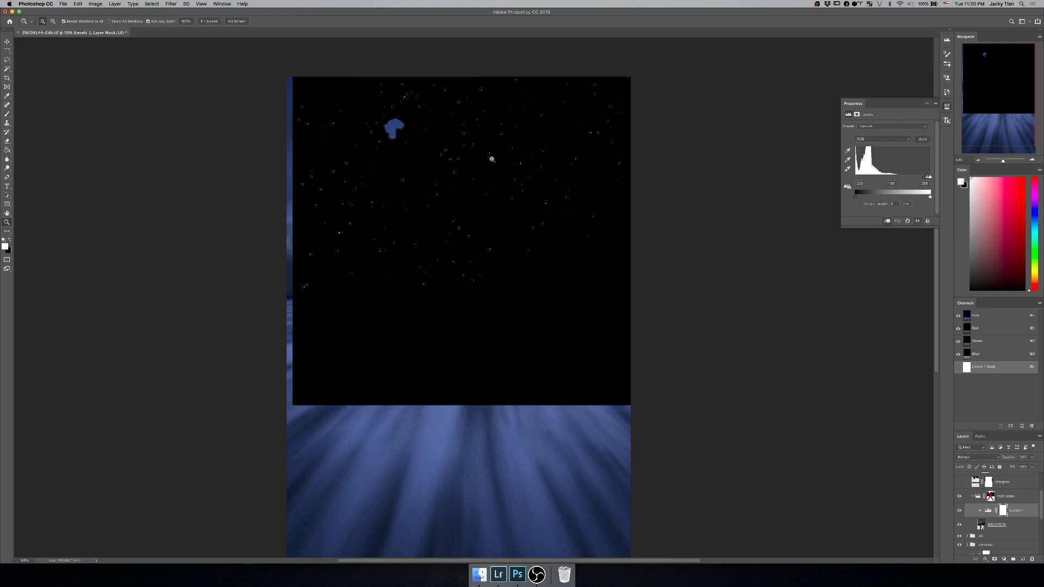
# Step: Set the DSC07076 star layer's blending mode to Screen
pyautogui.click(981, 526)
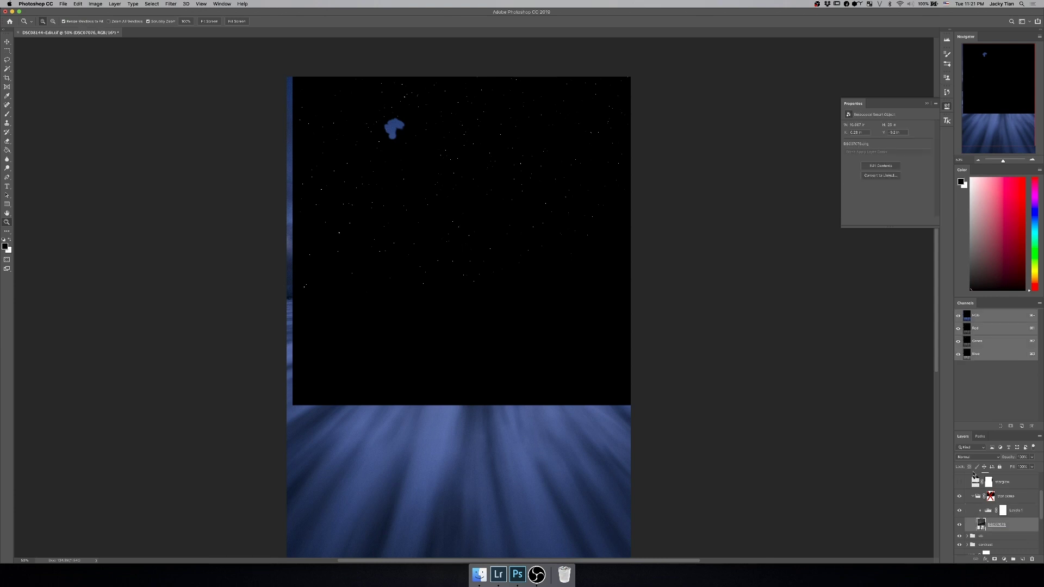
pyautogui.click(977, 457)
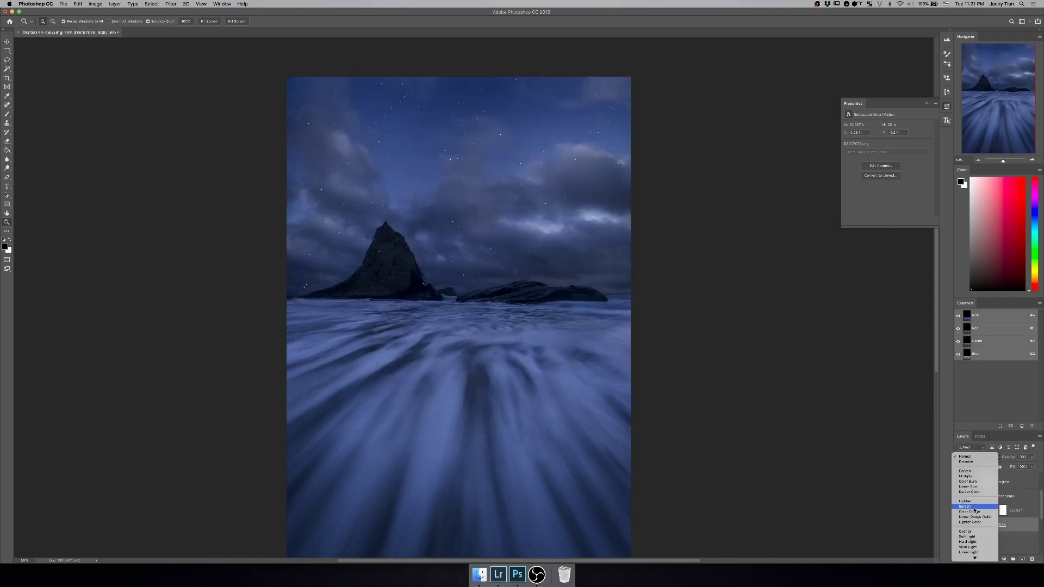
pyautogui.click(974, 506)
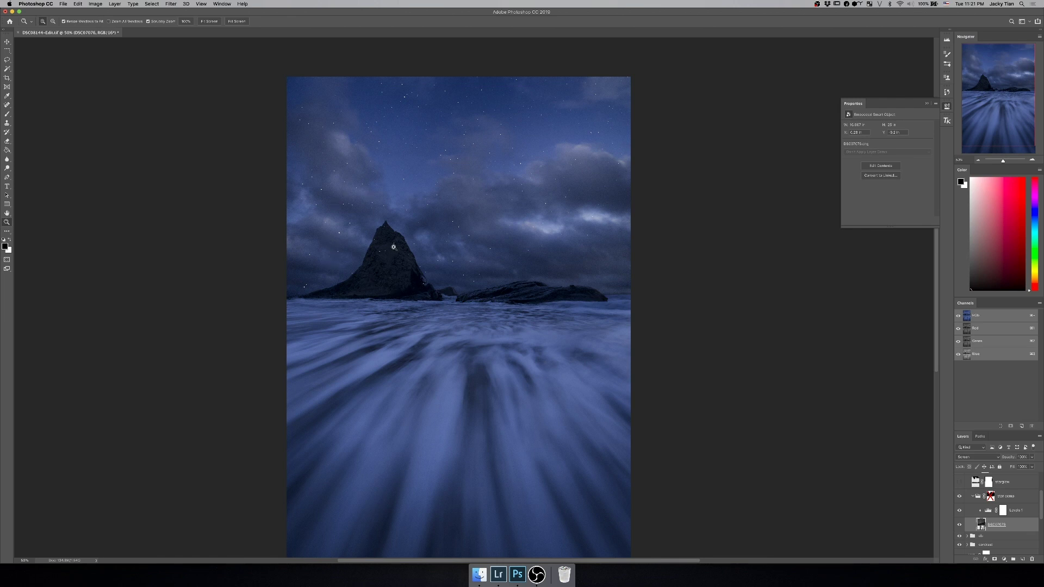
# Step: Re-enable the star comp group's mask, and go through the group's Levels 1 and DSC07076 layers, ending with the group selected
pyautogui.scroll(2, 1020, 516)
pyautogui.click(1020, 513)
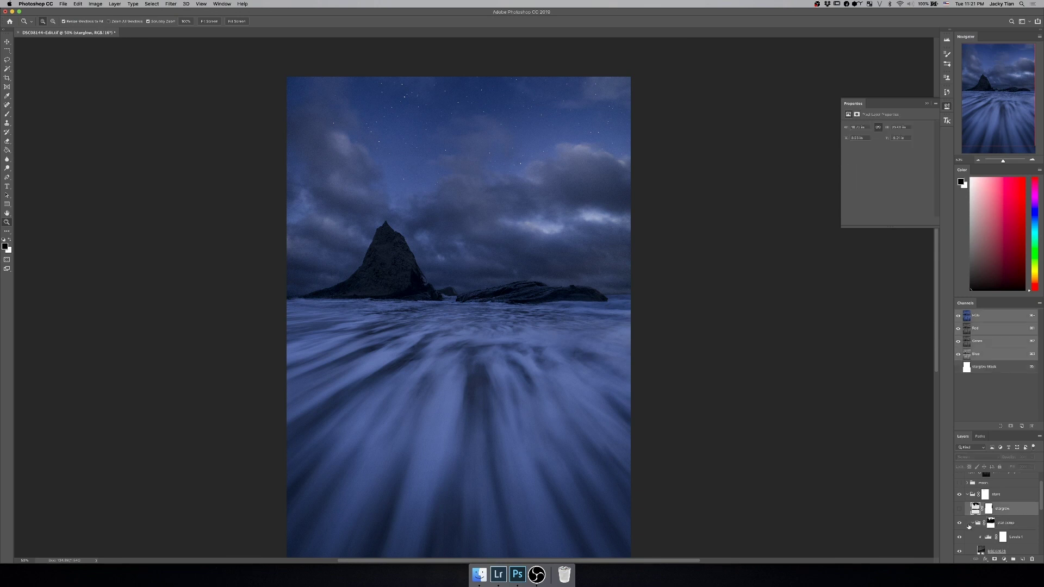
pyautogui.click(1020, 526)
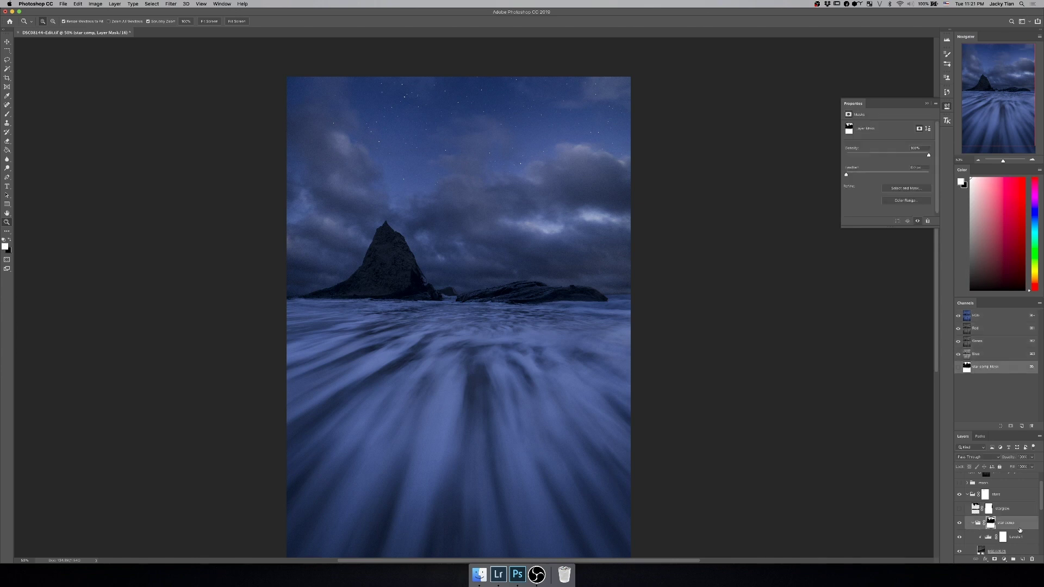
pyautogui.scroll(-1, 995, 517)
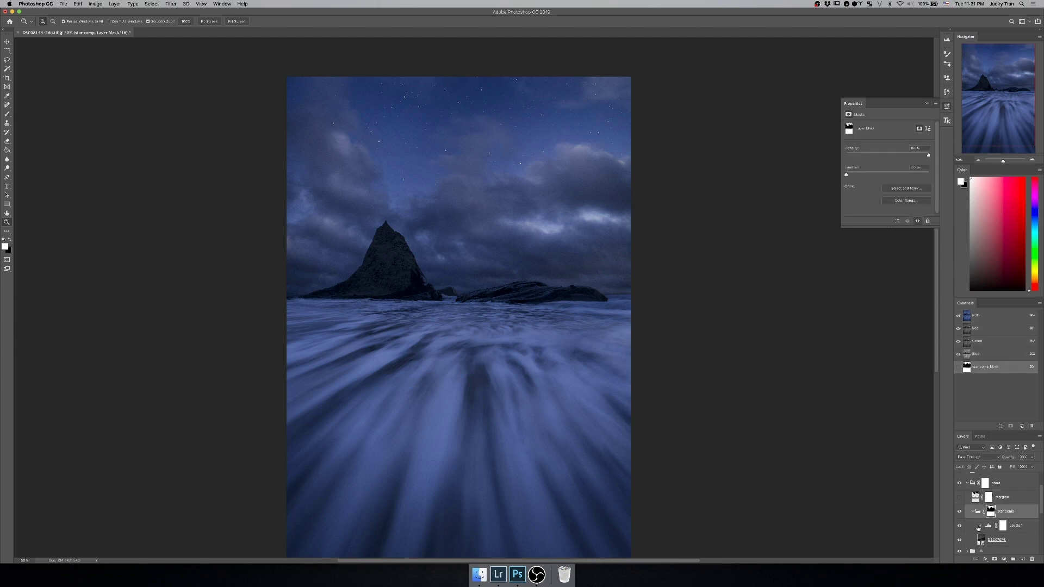
pyautogui.click(1016, 526)
pyautogui.click(1021, 541)
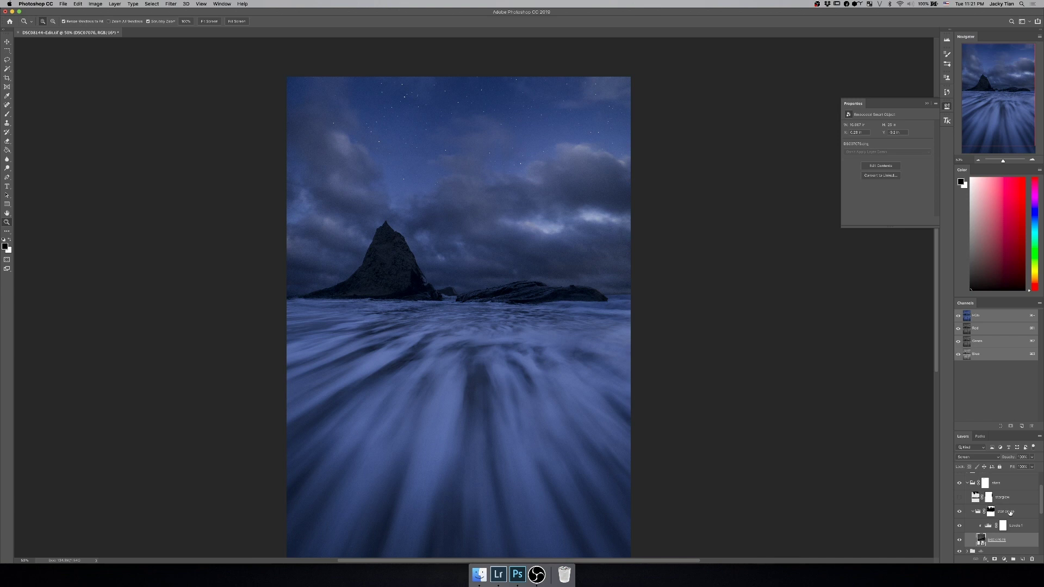
pyautogui.click(1009, 513)
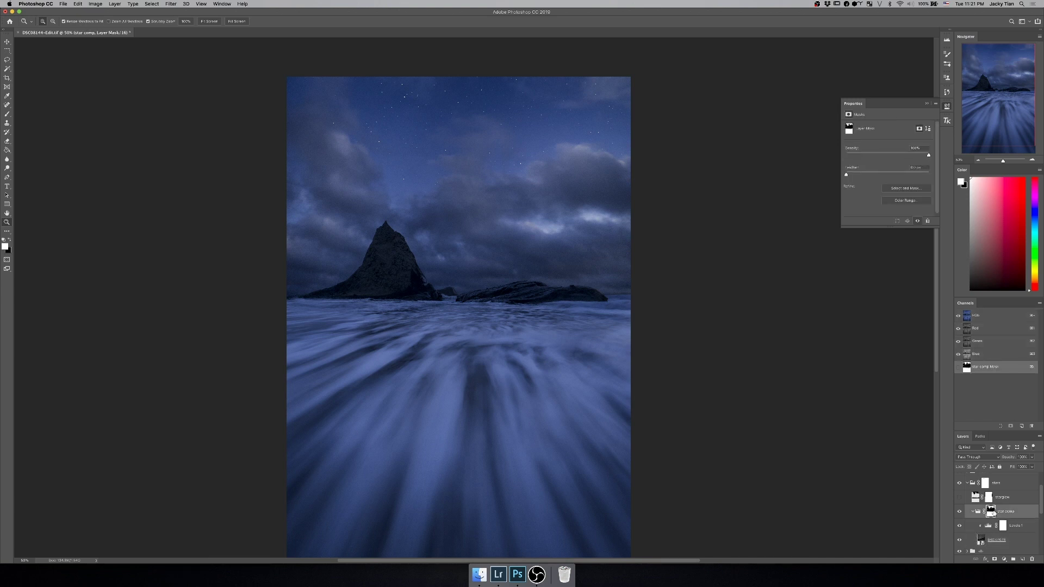
# Step: Select the starglow layer above the star comp group and show it
pyautogui.scroll(1, 984, 506)
pyautogui.click(974, 499)
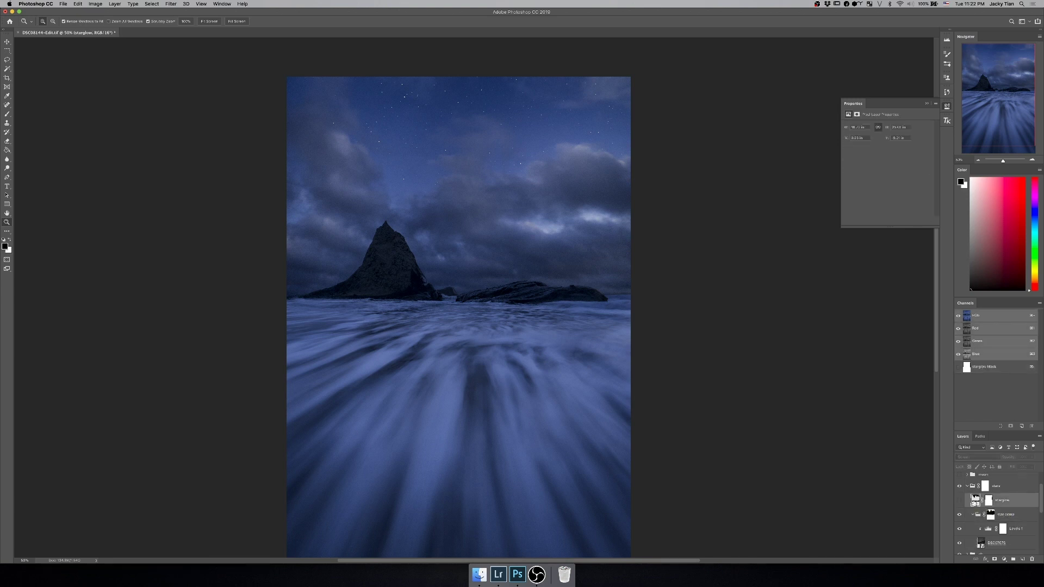
pyautogui.click(960, 501)
# Step: Expand the moon group above the stars group and show it, with its Layer 1 copy layer hidden
pyautogui.click(968, 475)
pyautogui.scroll(1, 991, 515)
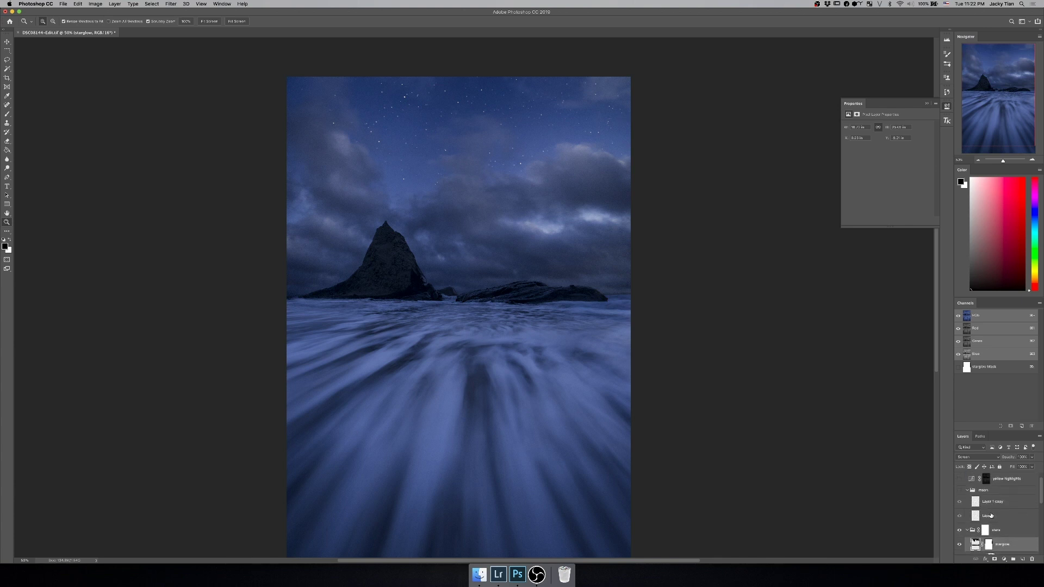
pyautogui.click(960, 491)
pyautogui.click(960, 502)
# Step: Inspect the crescent moon up close, then select the Layer 1 copy layer in the moon group and show it
pyautogui.click(411, 122)
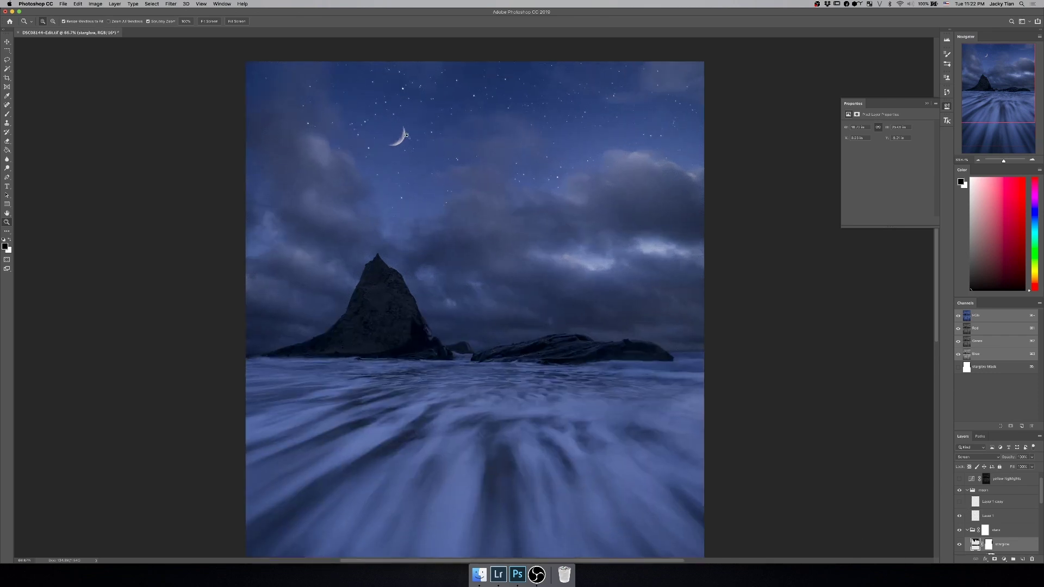
pyautogui.click(407, 136)
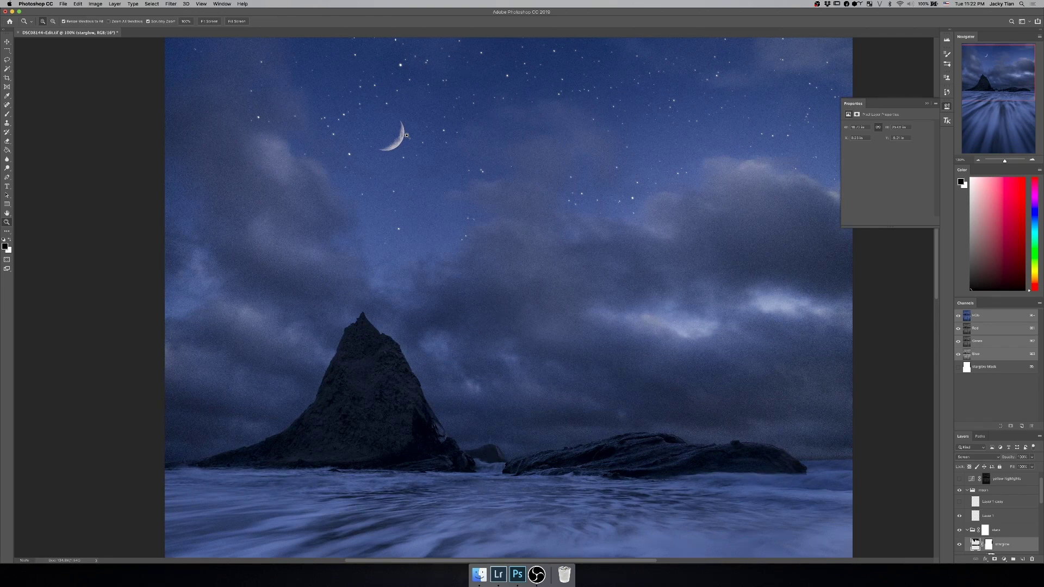
pyautogui.click(407, 136)
pyautogui.click(404, 136)
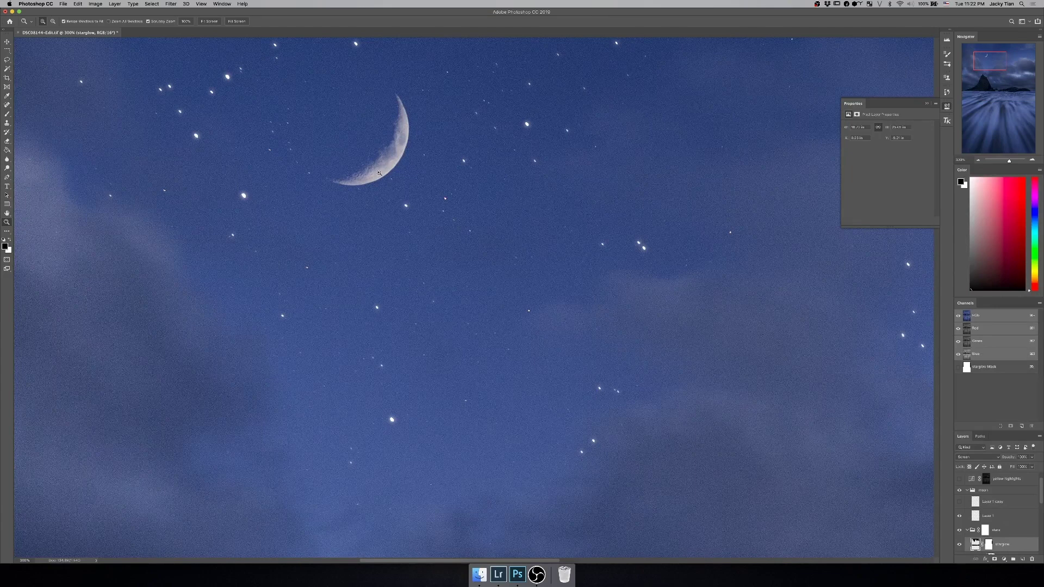
pyautogui.keyDown('alt'); pyautogui.click(356, 147); pyautogui.keyUp('alt')
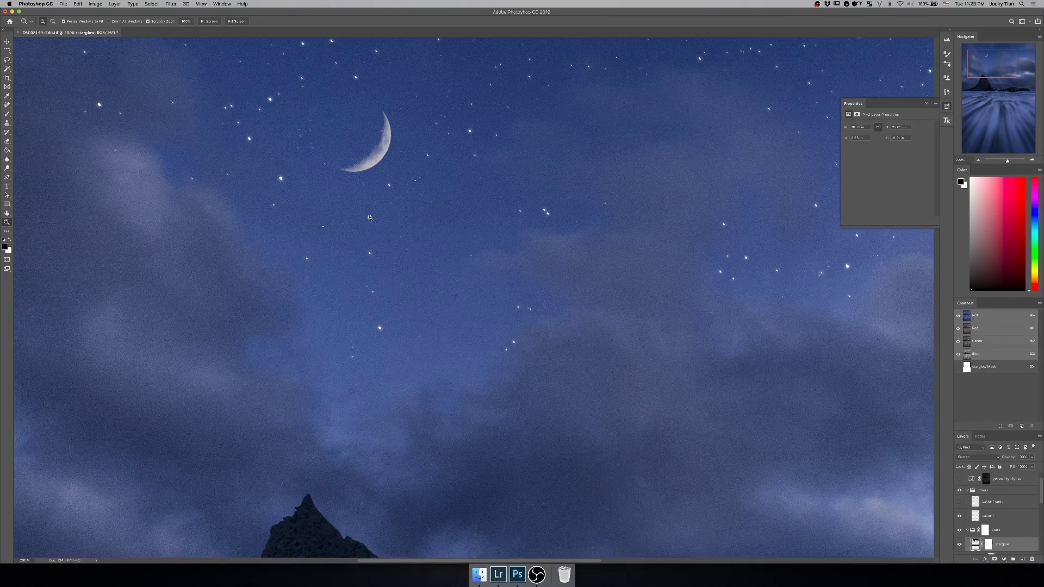
pyautogui.click(1010, 503)
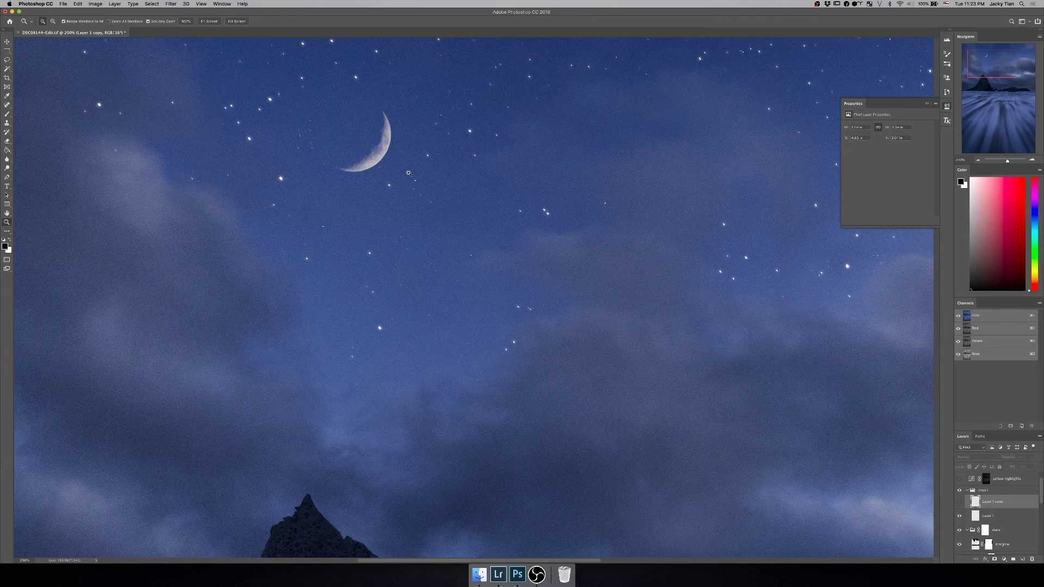
pyautogui.click(960, 502)
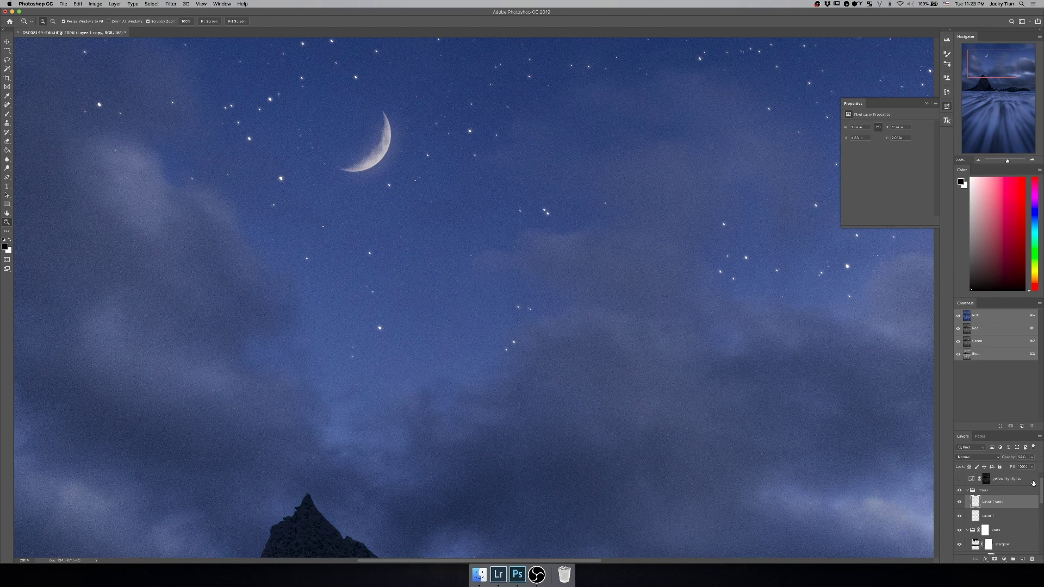
# Step: Return to the full image, select the mask of the yellow highlights curves layer, and show that layer
pyautogui.keyDown('alt'); pyautogui.click(549, 441); pyautogui.keyUp('alt')
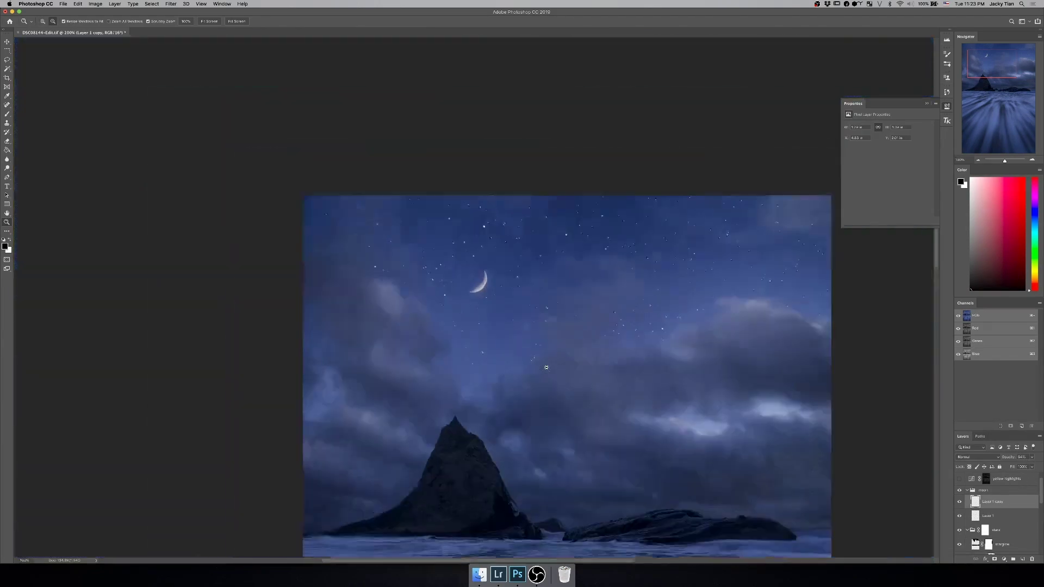
pyautogui.keyDown('alt'); pyautogui.click(549, 441); pyautogui.keyUp('alt')
pyautogui.keyDown('alt'); pyautogui.click(549, 442); pyautogui.keyUp('alt')
pyautogui.click(549, 442)
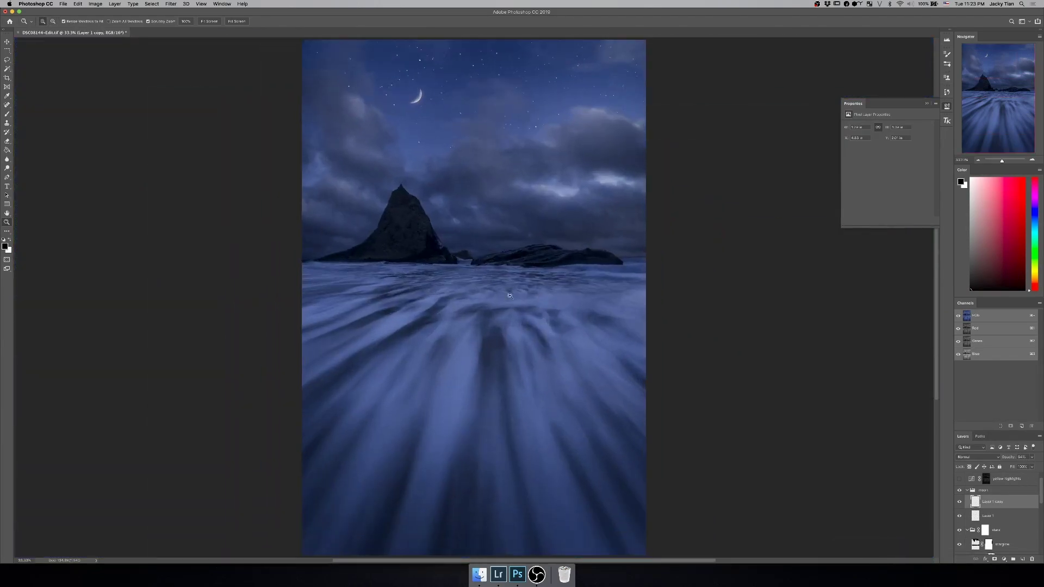
pyautogui.click(986, 478)
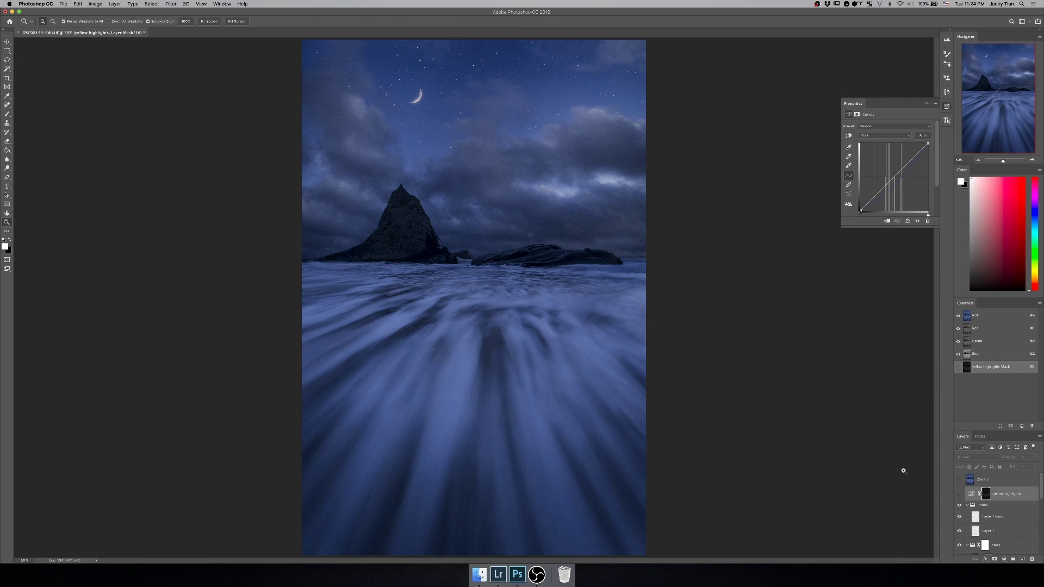
pyautogui.click(959, 494)
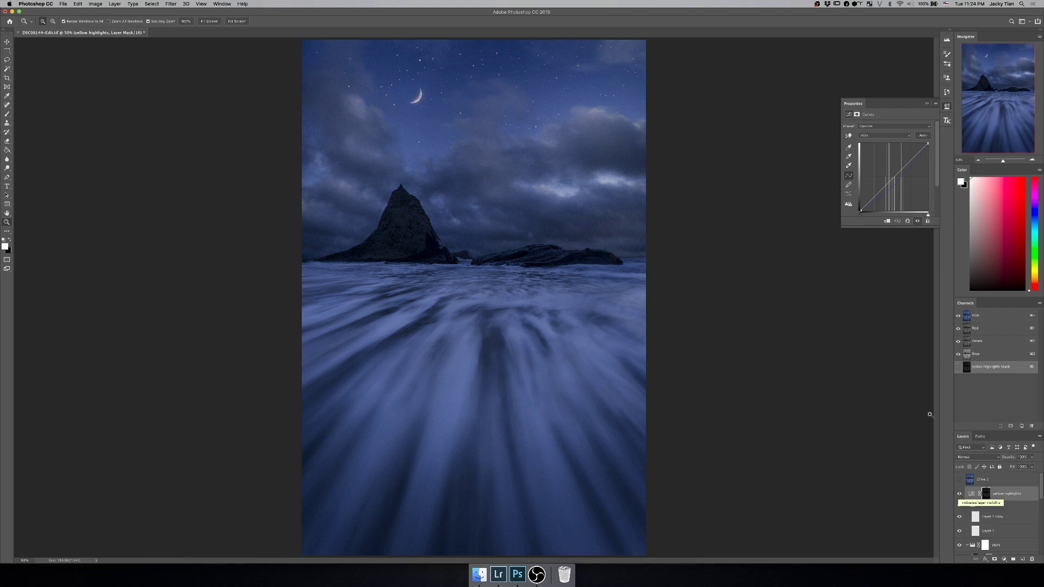